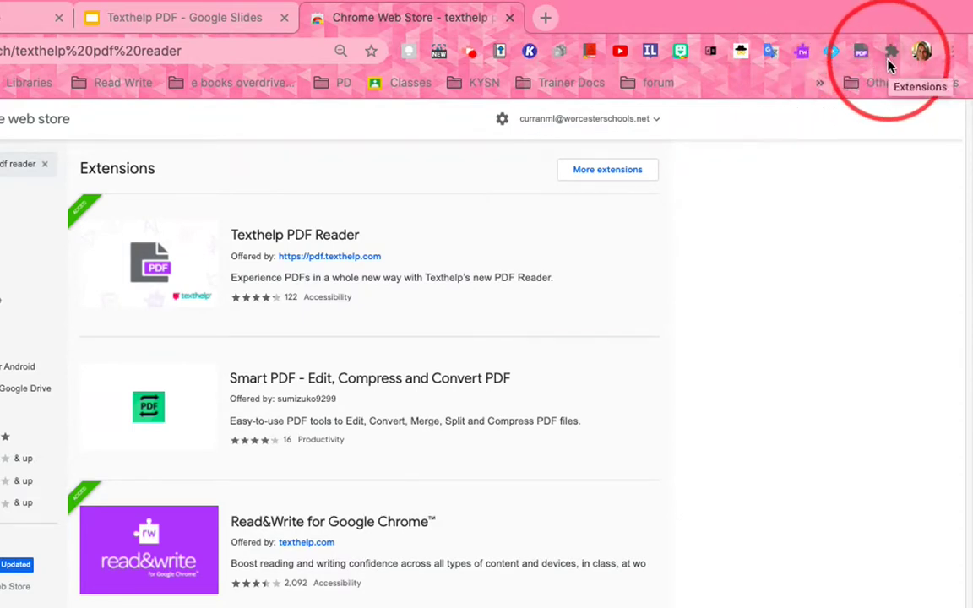
- Find Texthelp PDF Reader among the installed browser extensions, review its options, and close them
click(890, 52)
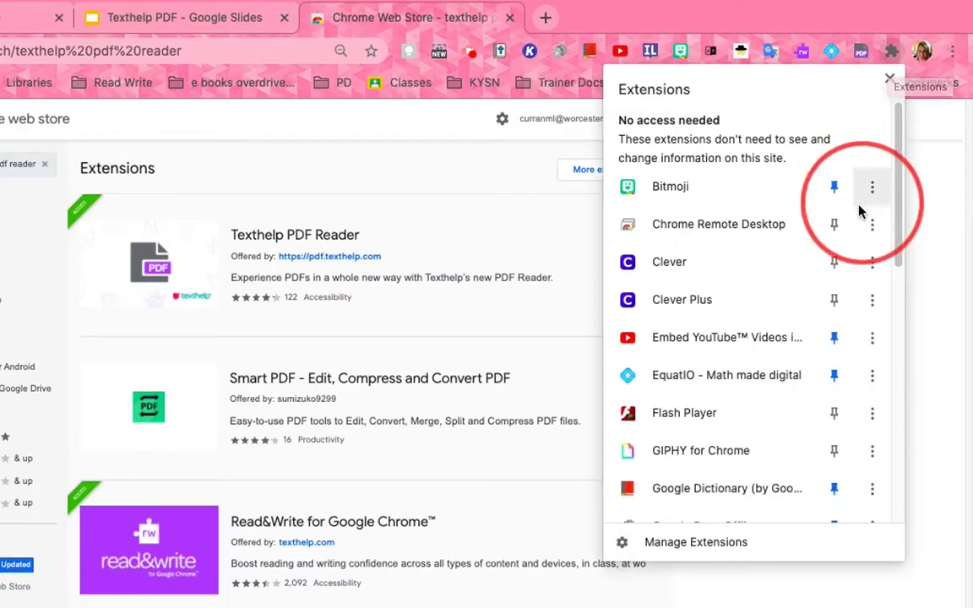
scroll(718, 397, down, 1)
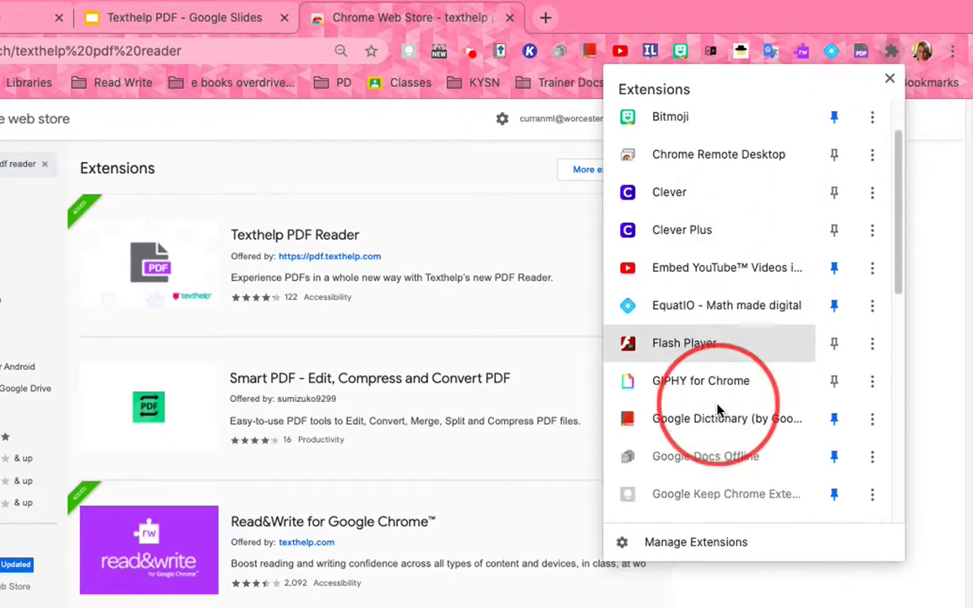
scroll(738, 361, down, 5)
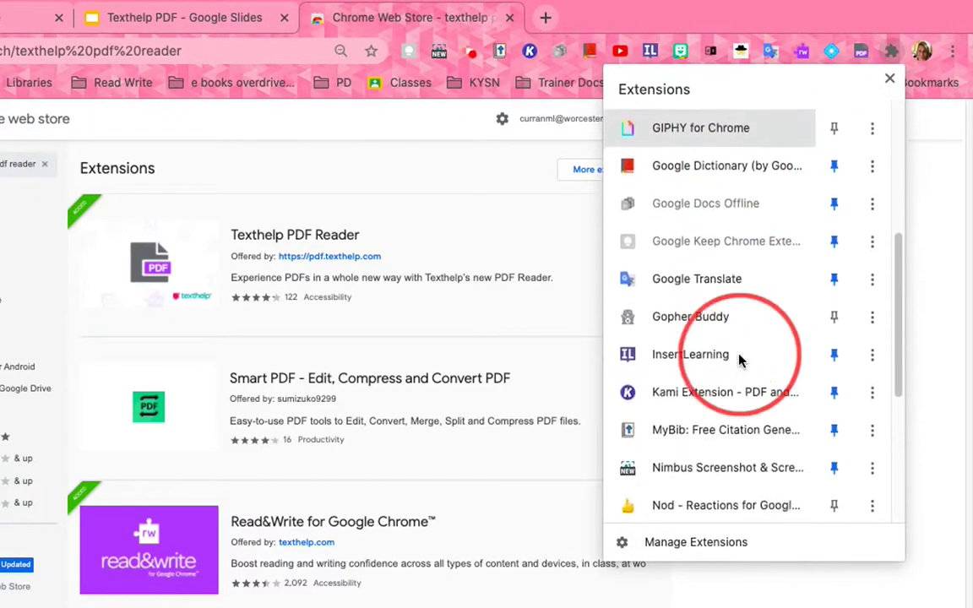
scroll(738, 360, down, 3)
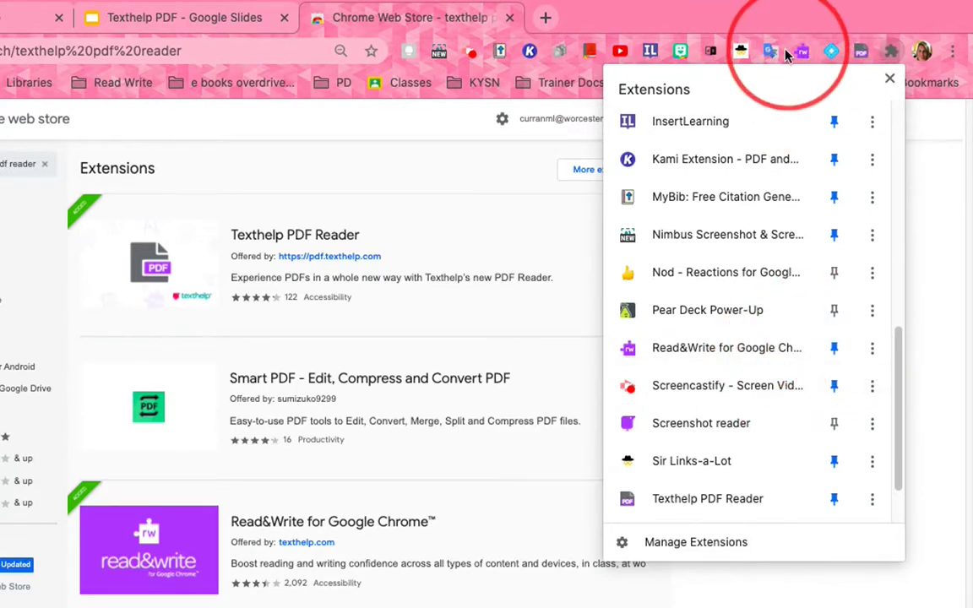
scroll(789, 406, down, 2)
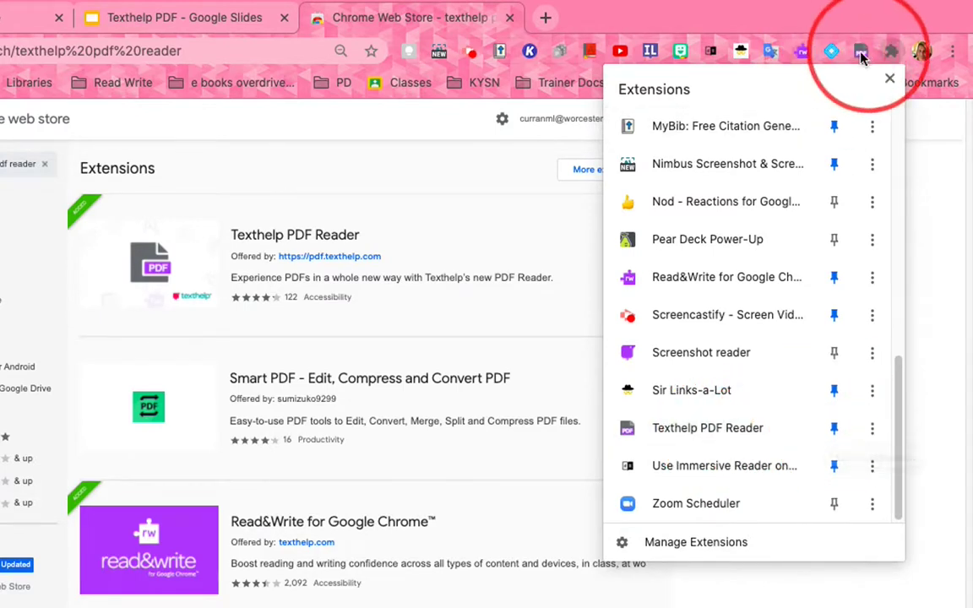
click(872, 437)
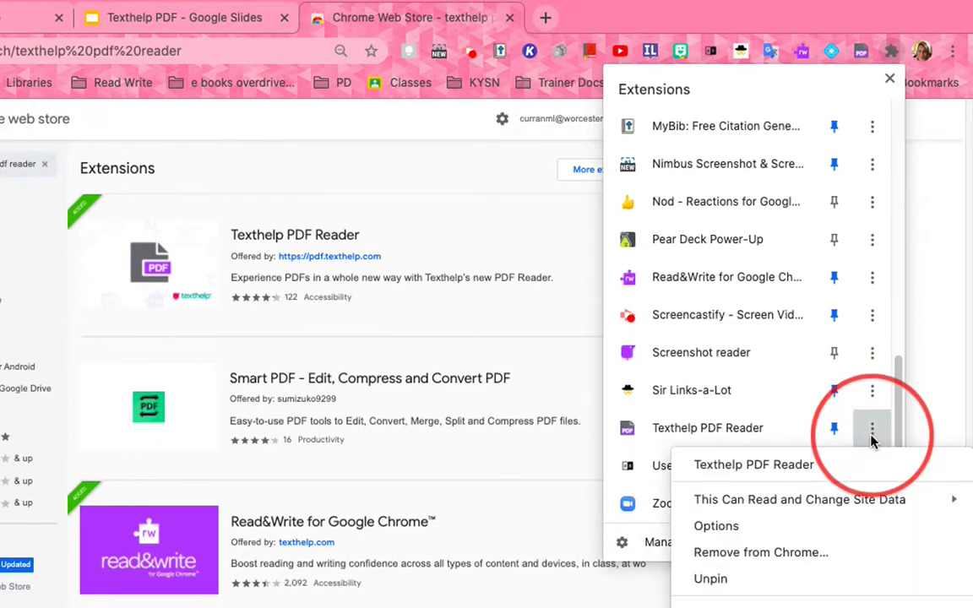
click(716, 526)
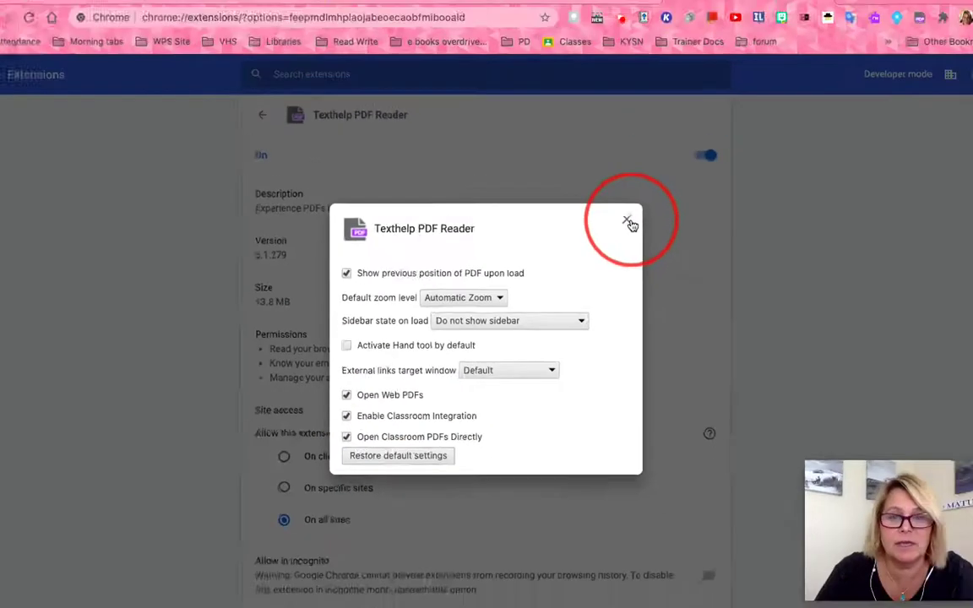
click(748, 79)
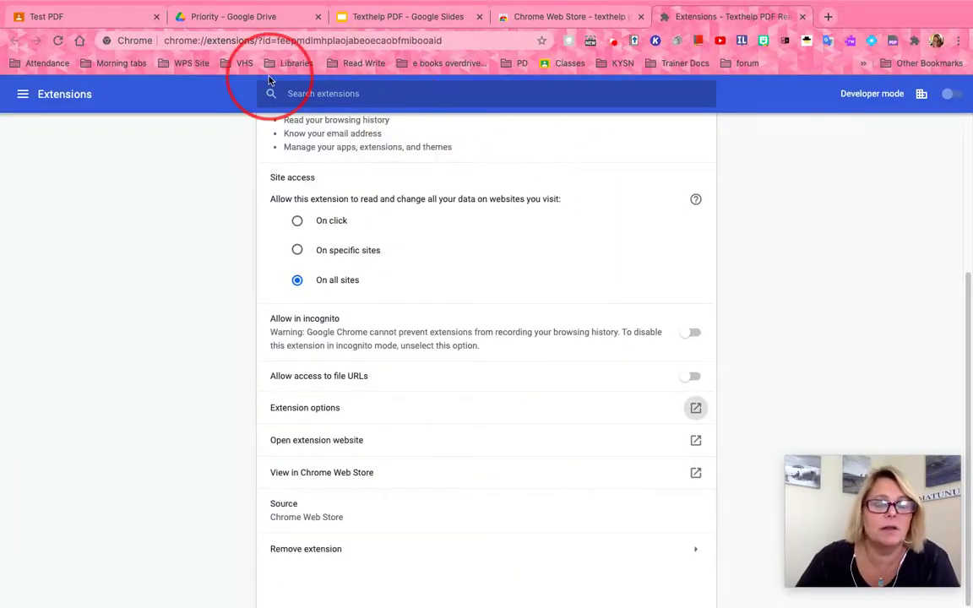
- Switch to Google Drive and open the Manage Apps section of its settings
click(241, 18)
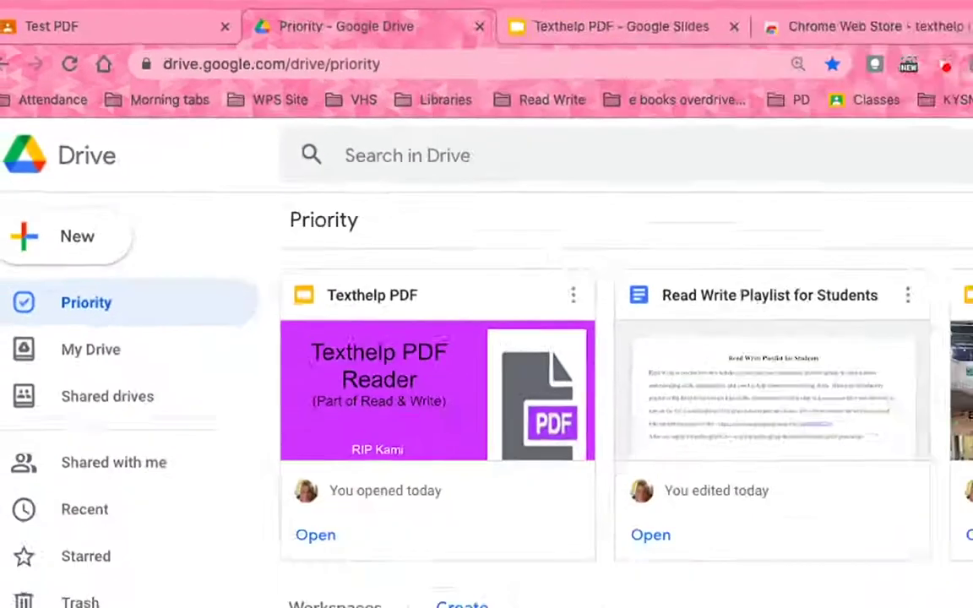
click(837, 98)
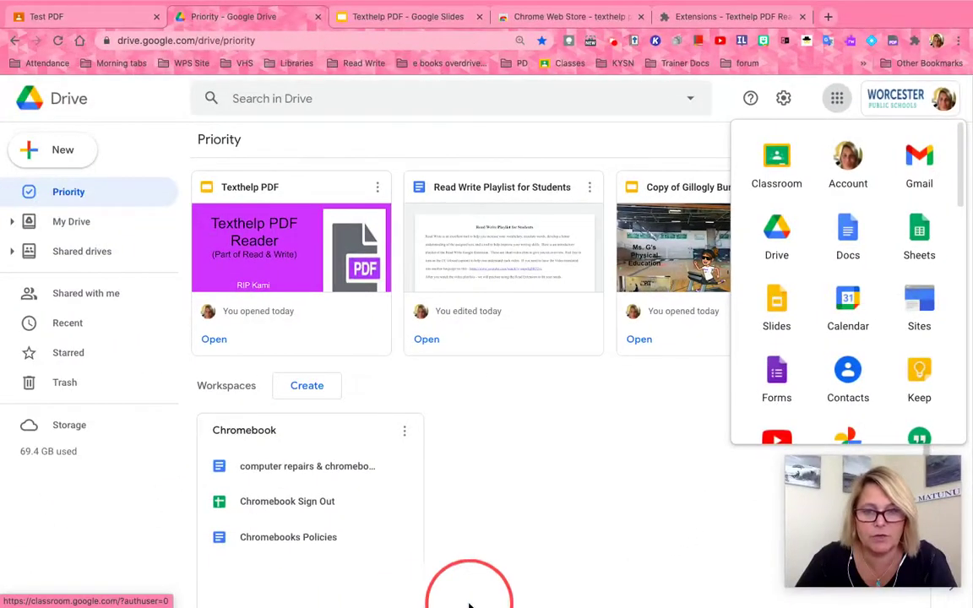
click(530, 431)
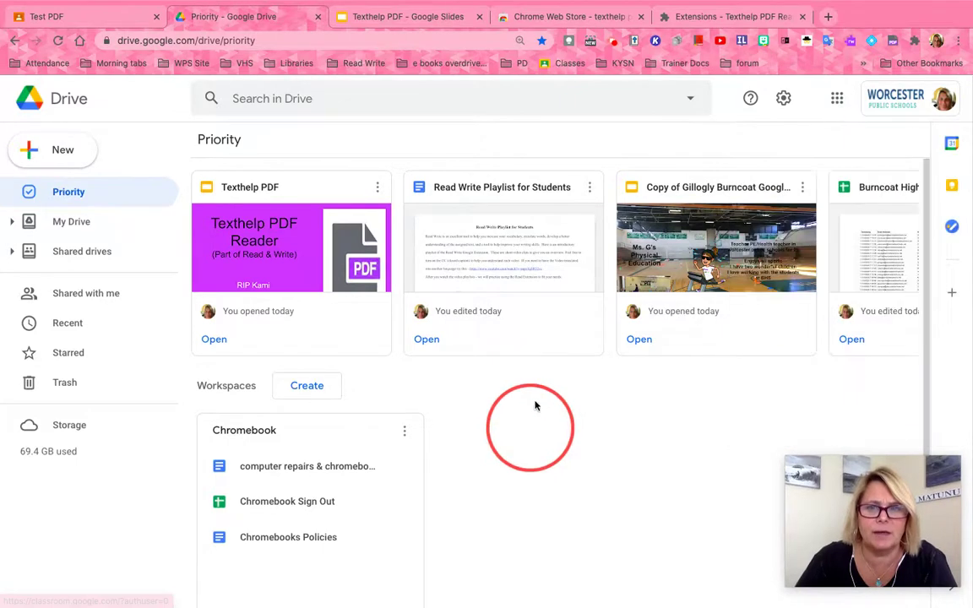
click(785, 100)
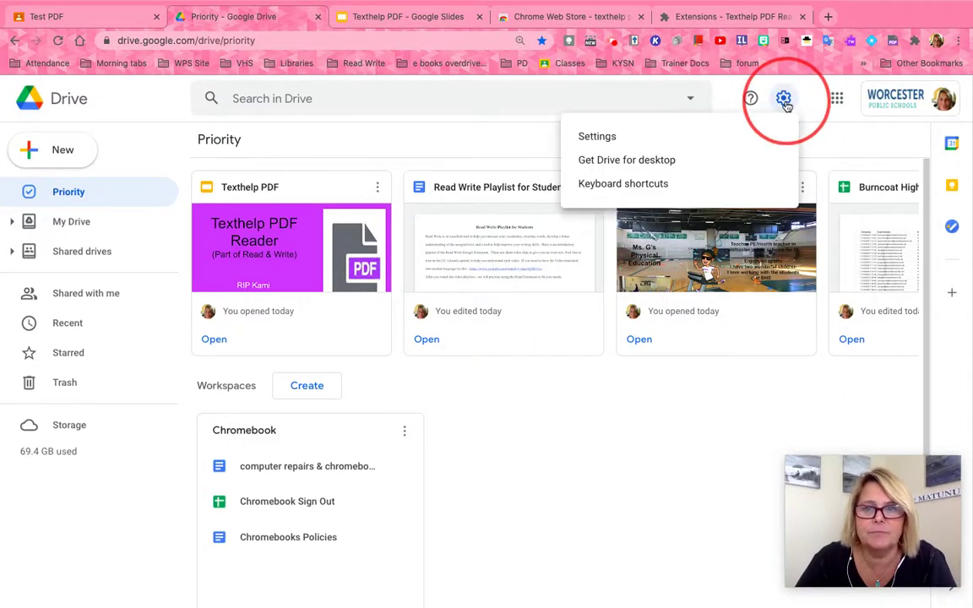
click(620, 144)
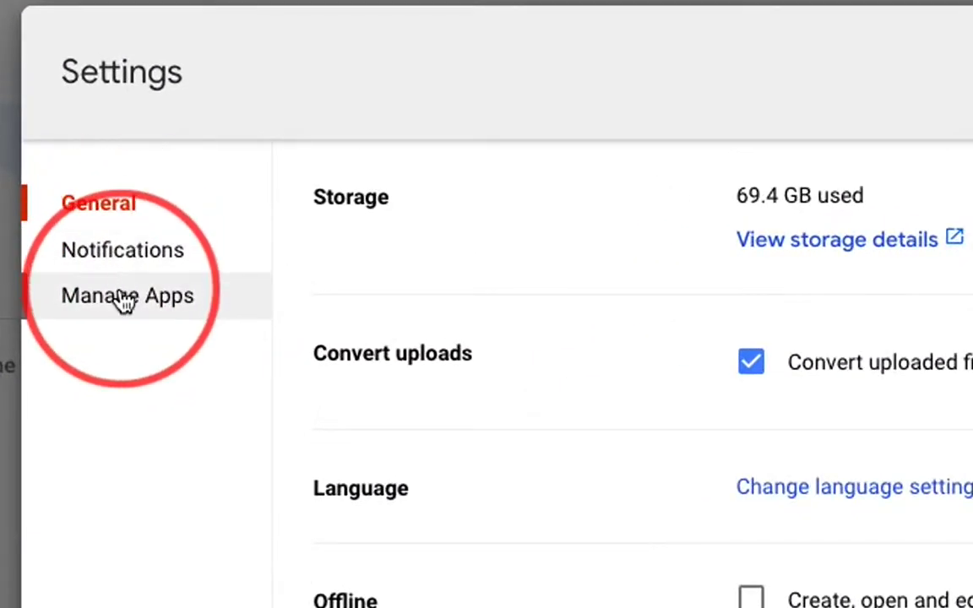
click(125, 302)
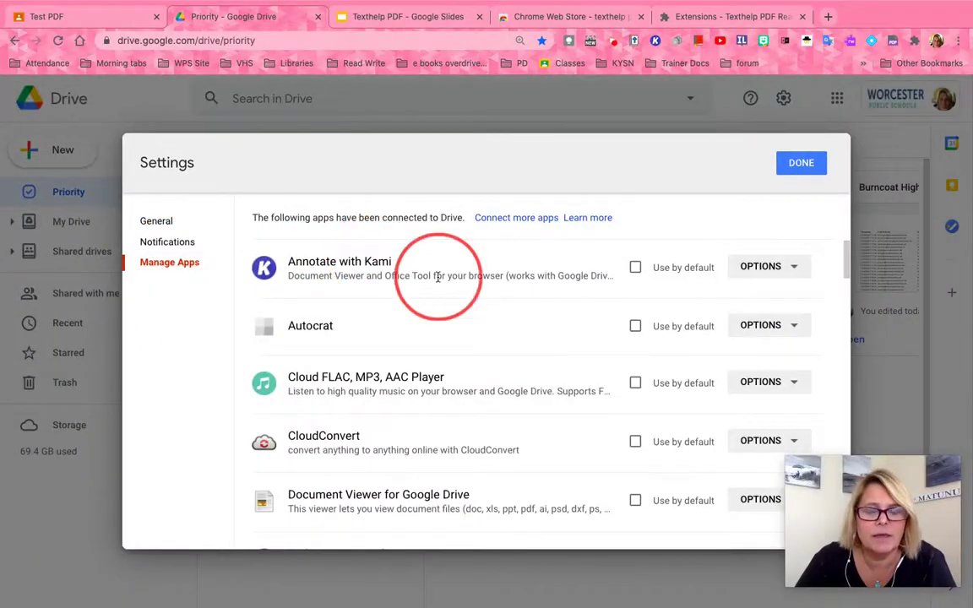
- Examine the connected apps for Read&Write for Google Chrome and Texthelp PDF Reader and their default-use settings
scroll(515, 315, down, 1)
scroll(517, 313, up, 1)
scroll(517, 313, down, 3)
scroll(517, 313, down, 3)
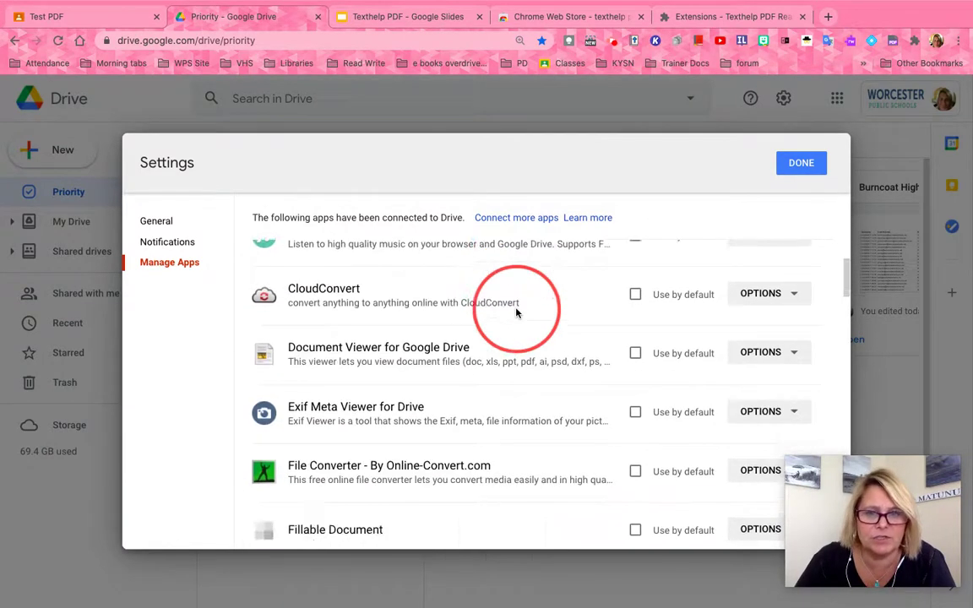
scroll(516, 313, down, 3)
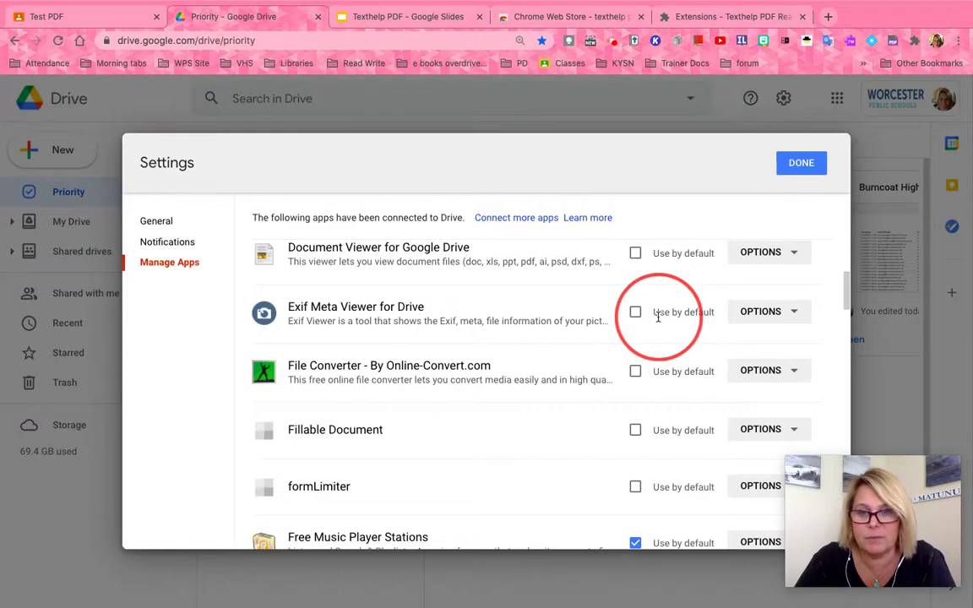
scroll(648, 363, down, 3)
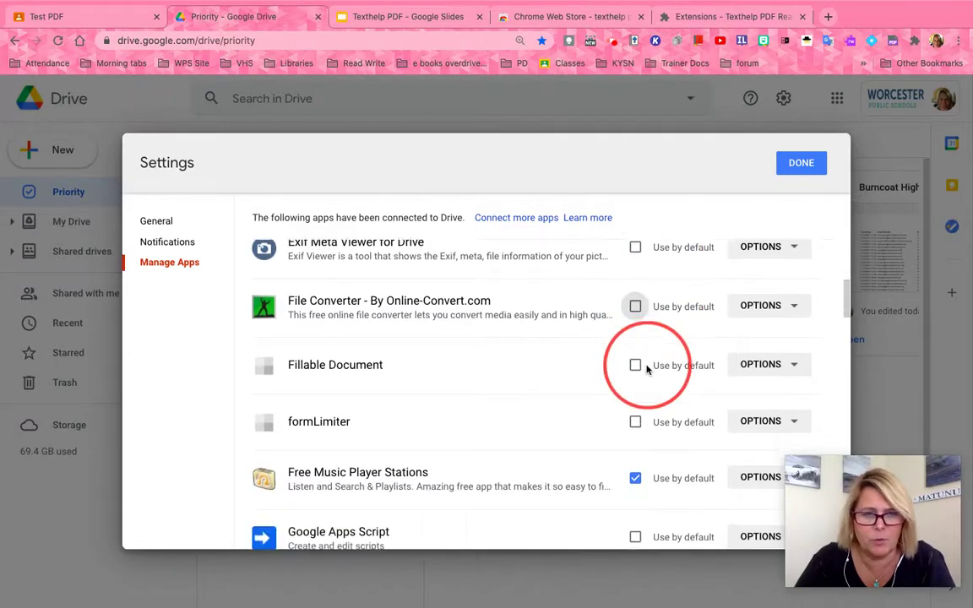
scroll(646, 369, down, 5)
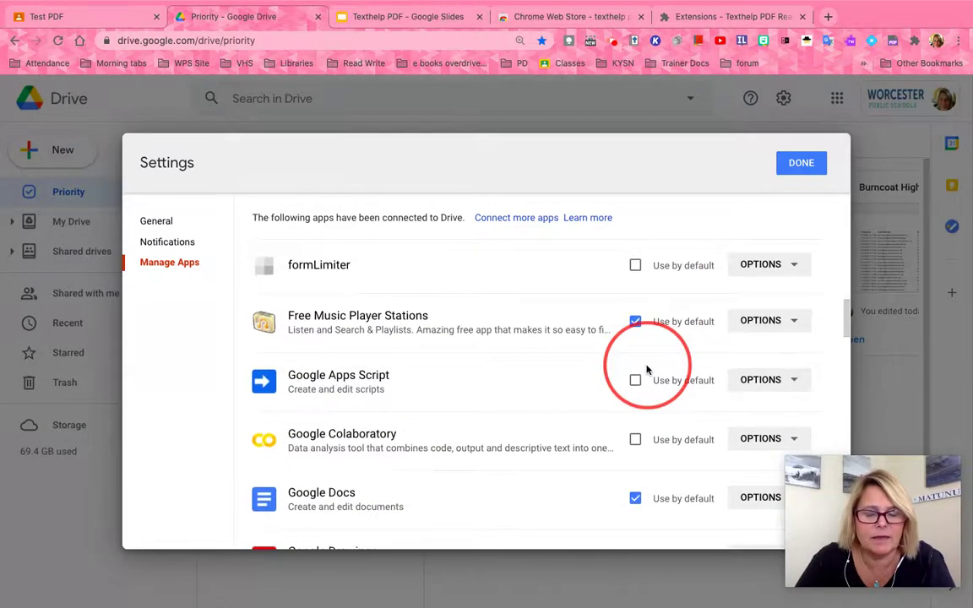
scroll(647, 369, down, 12)
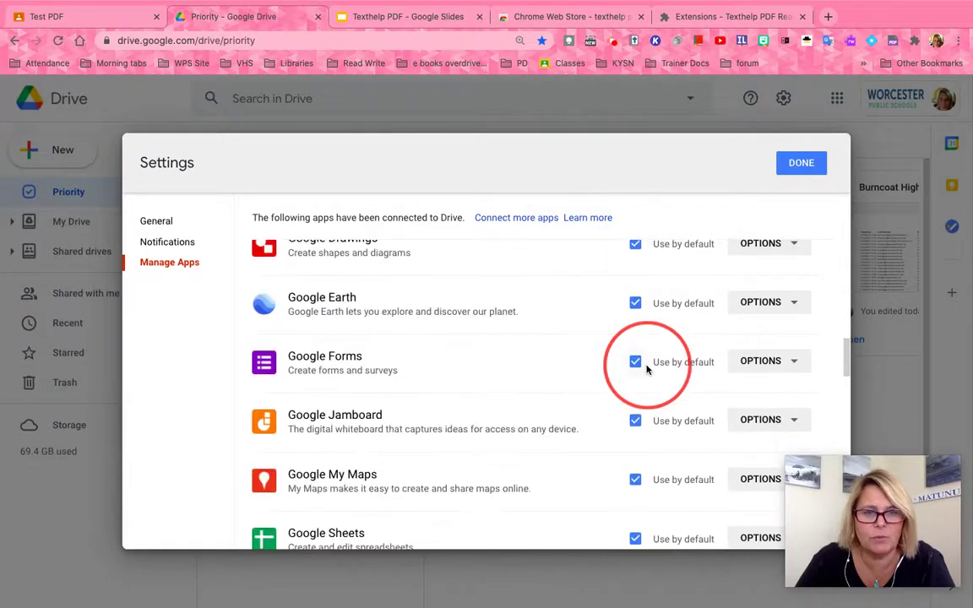
scroll(646, 369, down, 6)
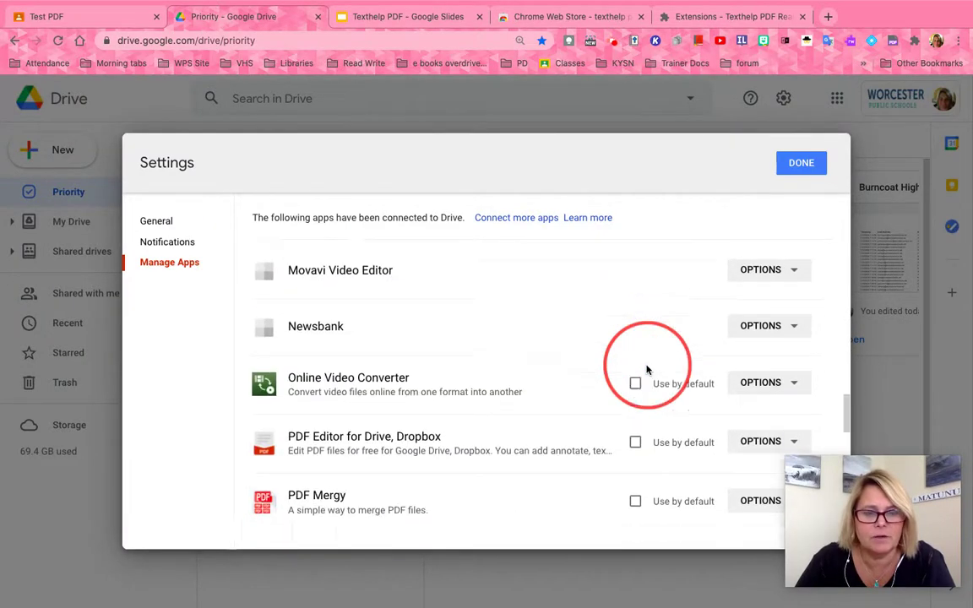
scroll(647, 369, down, 10)
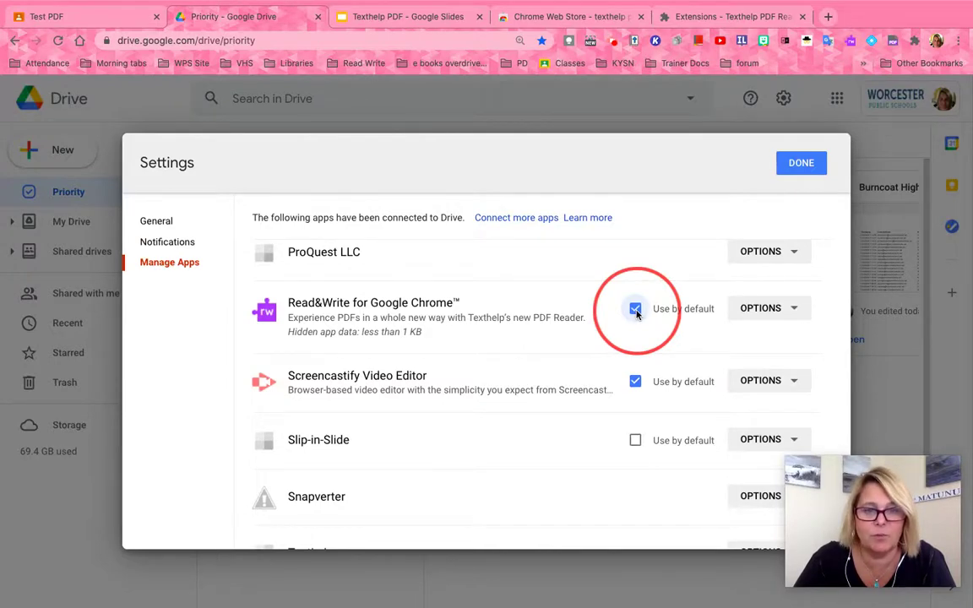
scroll(600, 408, down, 4)
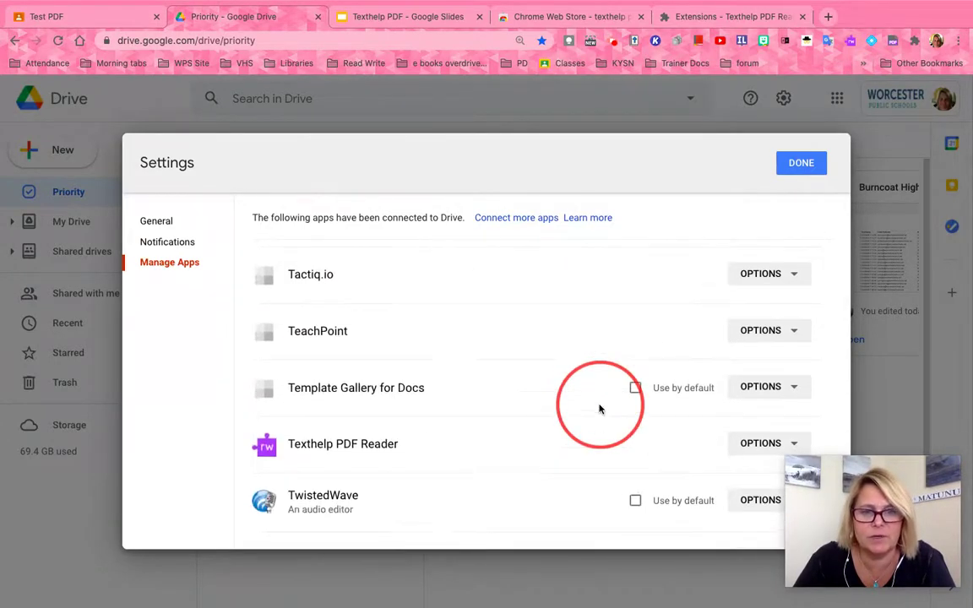
scroll(600, 409, down, 1)
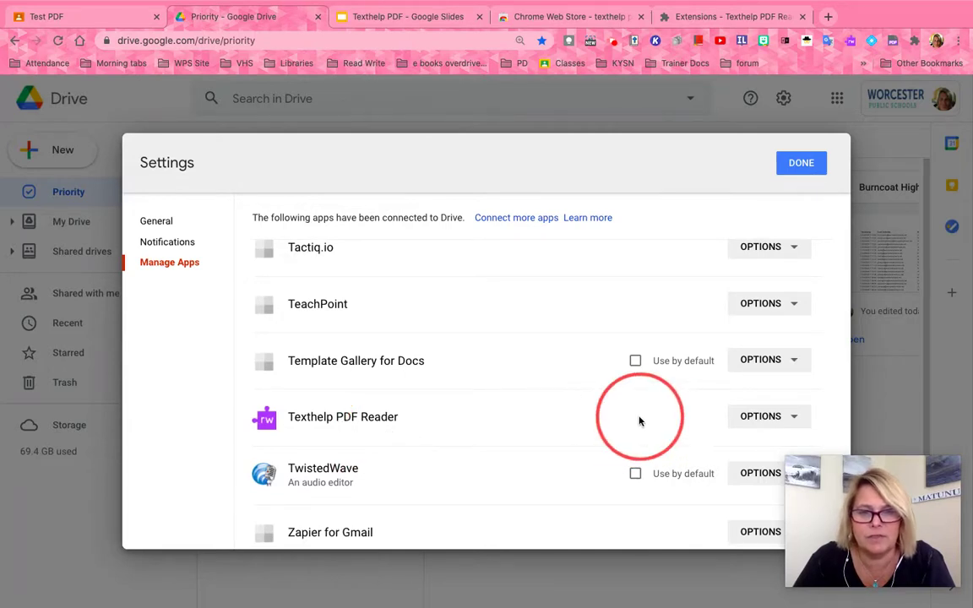
scroll(639, 421, up, 5)
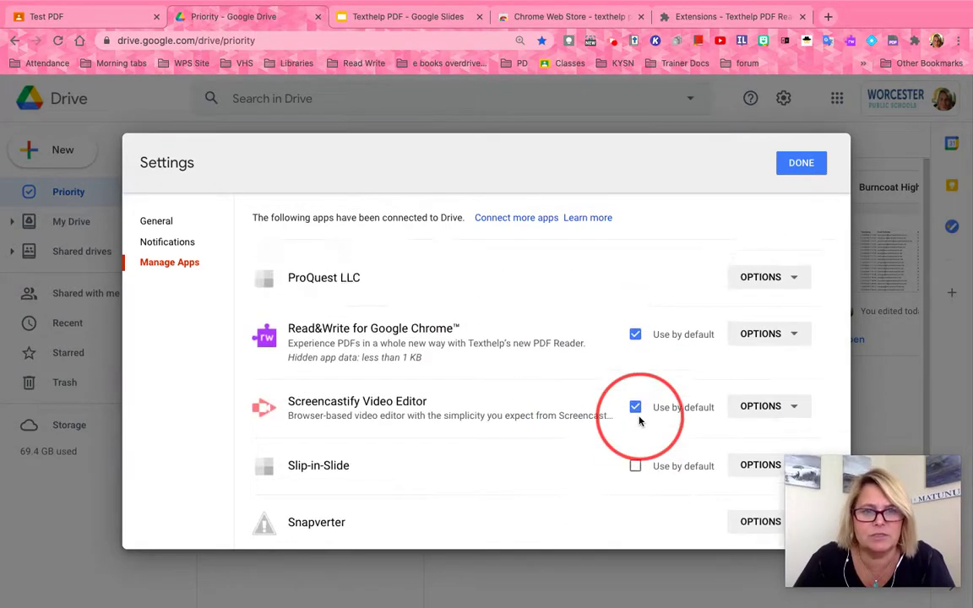
scroll(639, 420, up, 1)
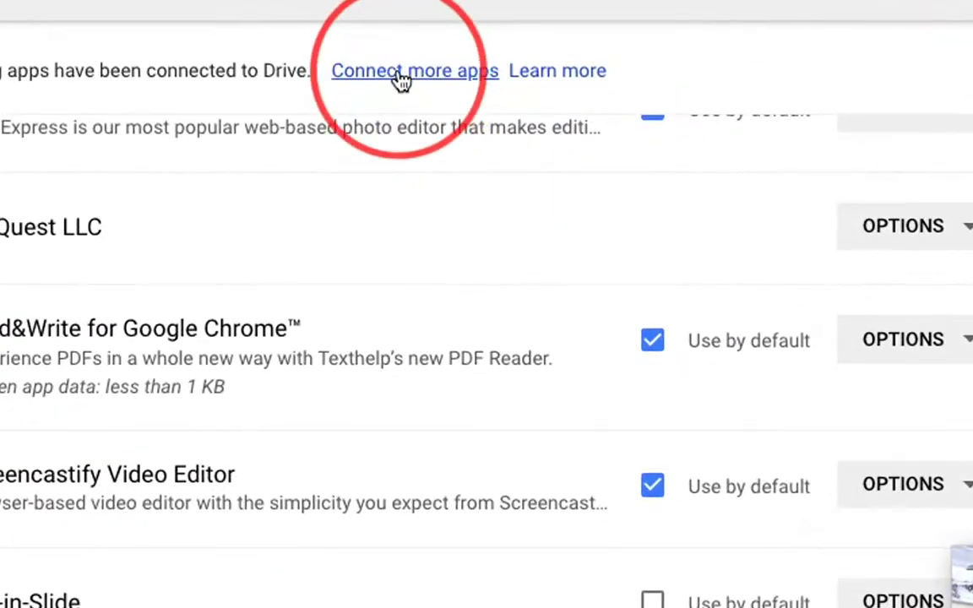
- Search the Google Workspace Marketplace for "read write for google chrome" and open the Read&Write for Google Chrome listing
click(401, 75)
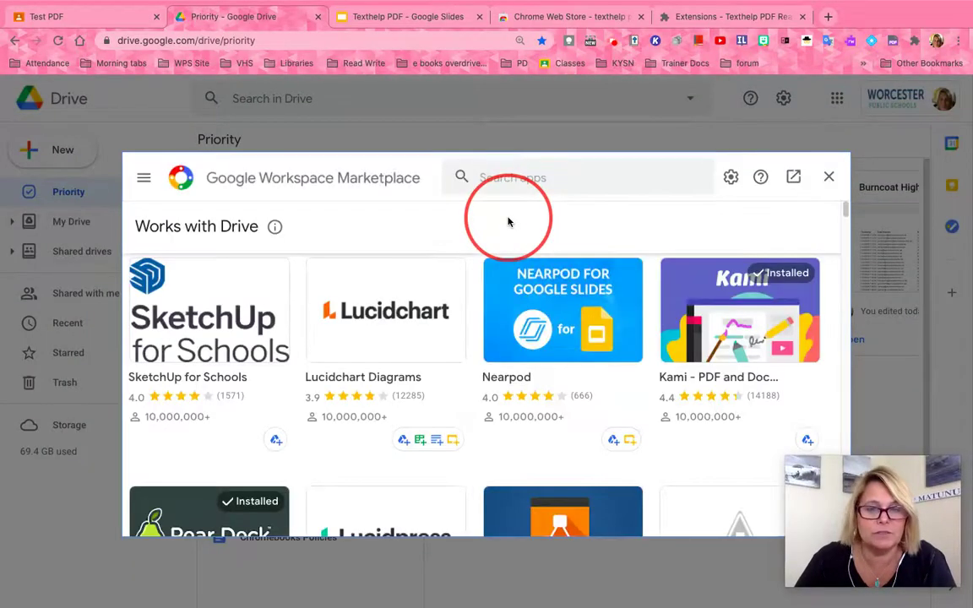
click(520, 174)
text(read write)
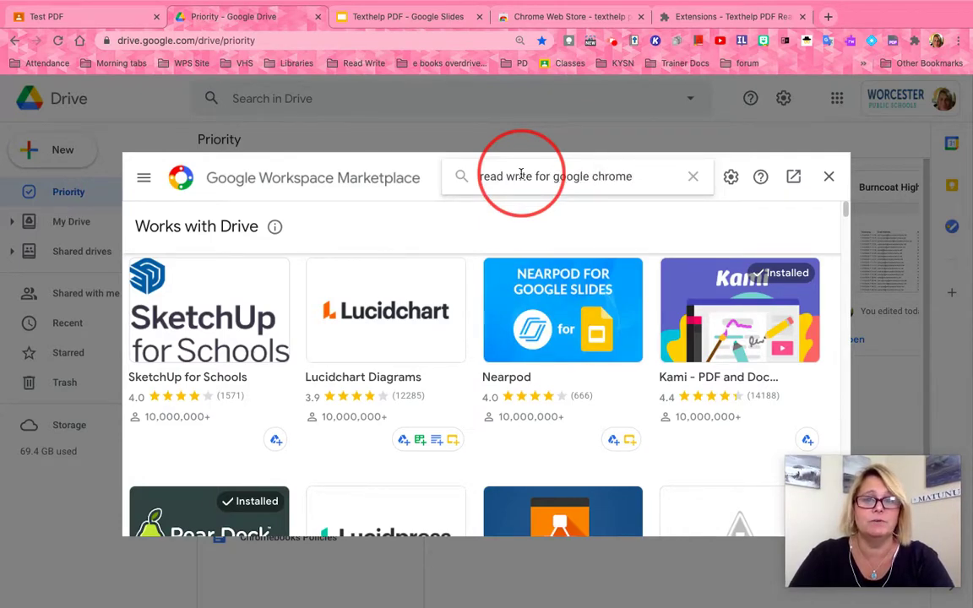
text(for google chrome)
key(Return)
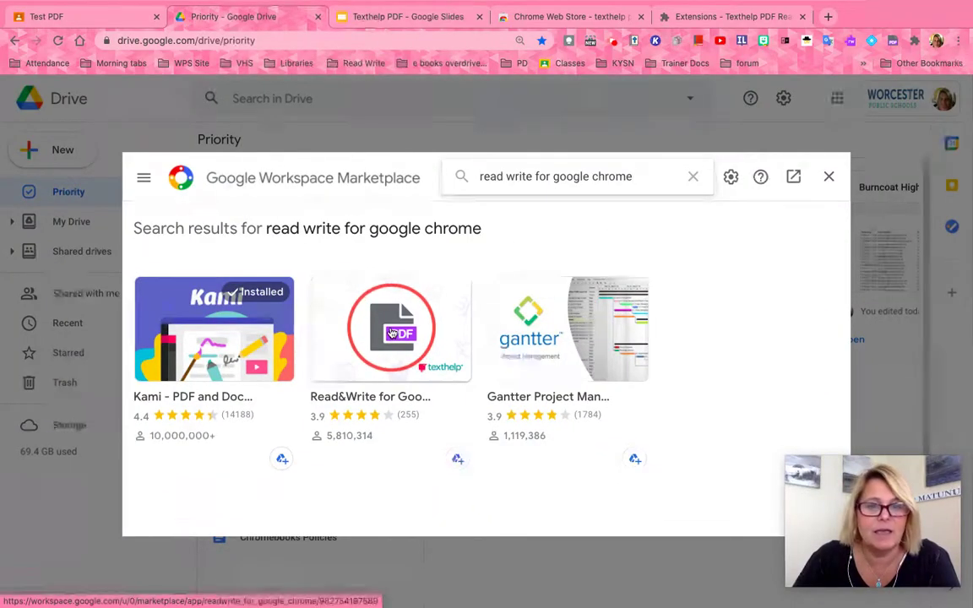
click(391, 331)
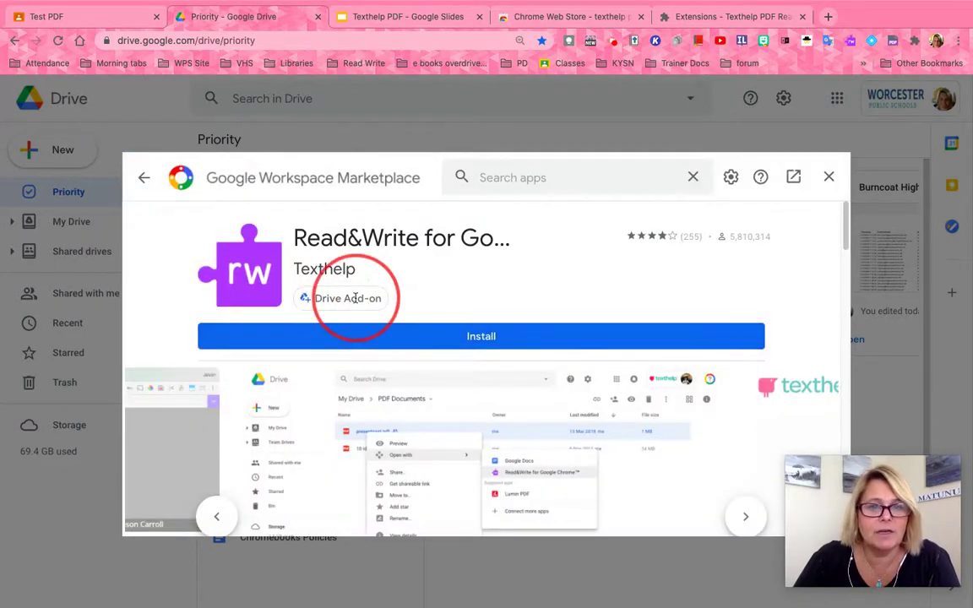
- Install Read&Write for Google Chrome with the requested permission, keeping it as the default app for files it can open
mouse_move(355, 297)
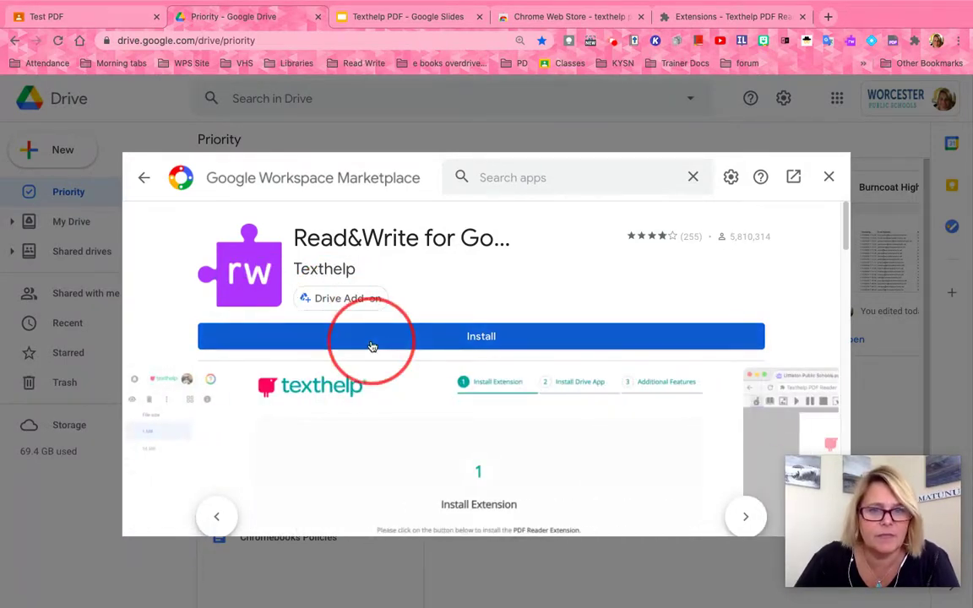
click(421, 340)
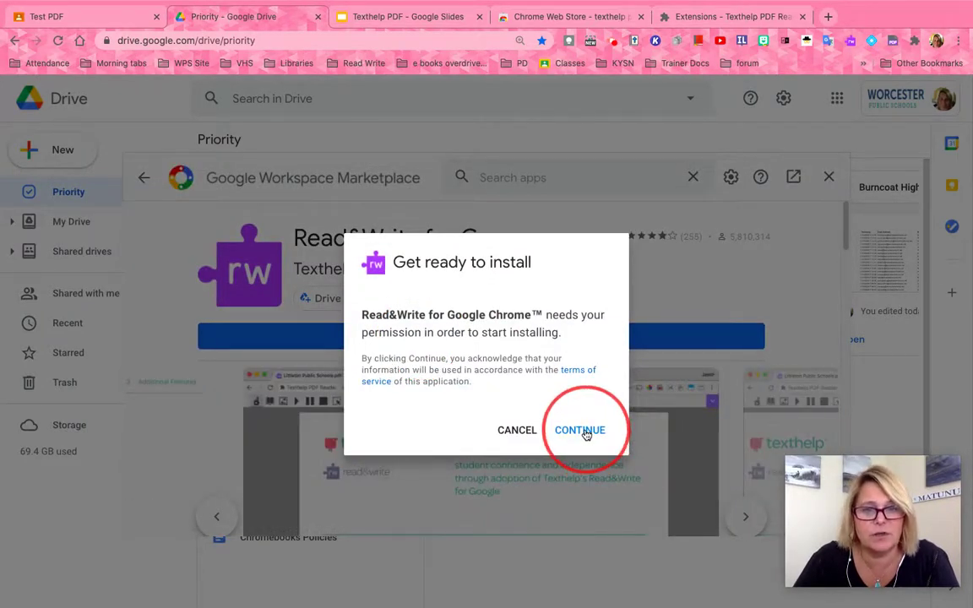
click(580, 431)
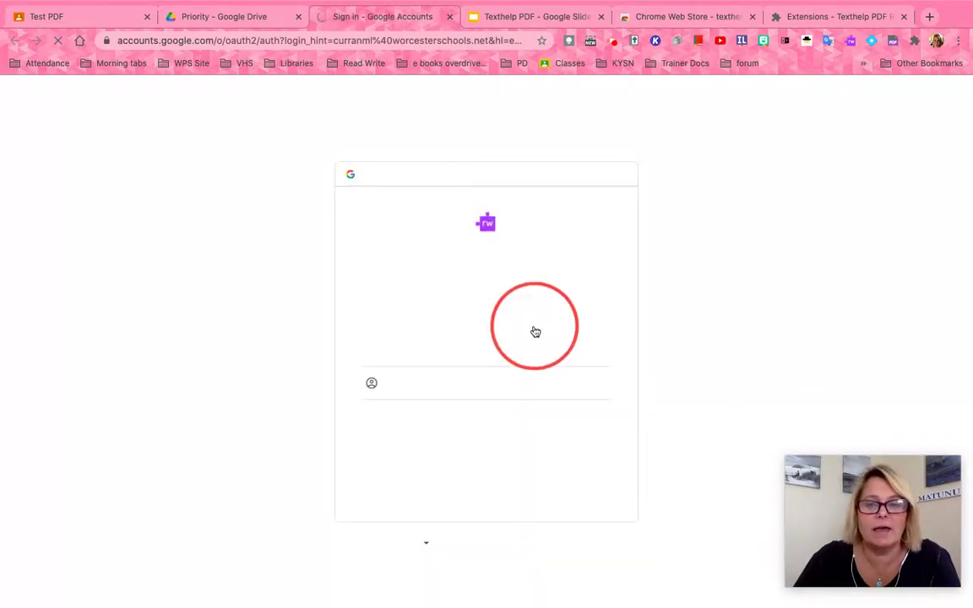
click(482, 341)
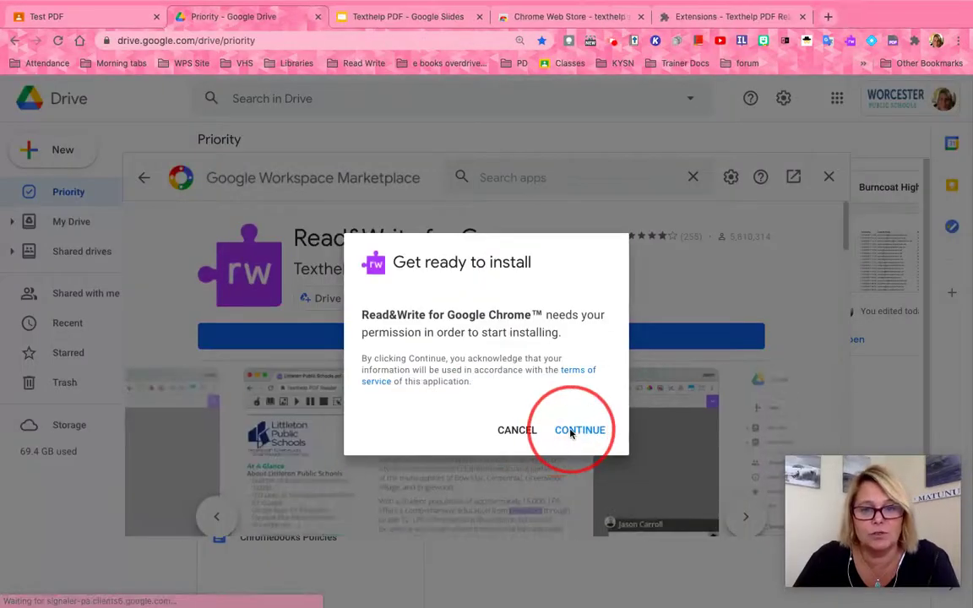
click(577, 429)
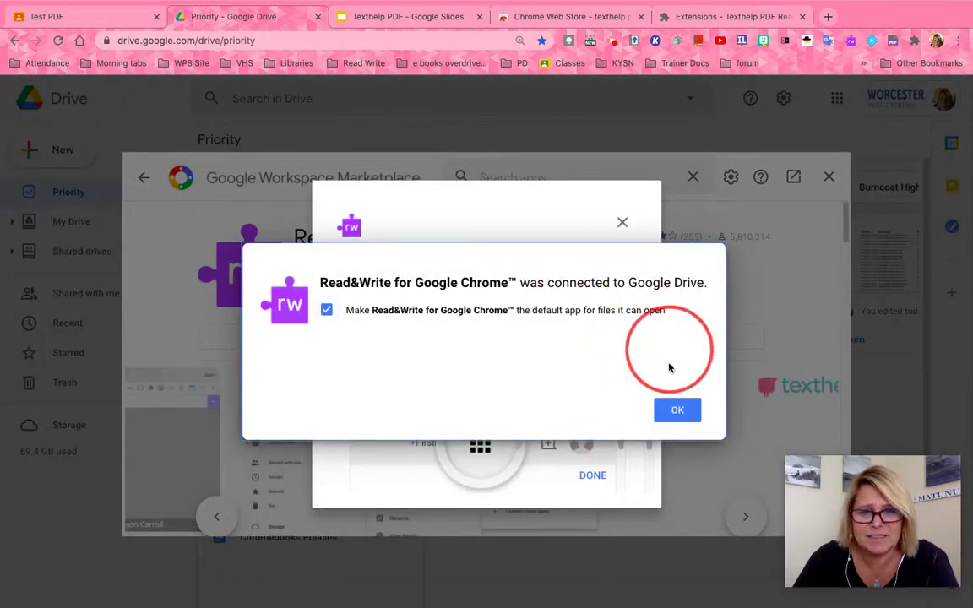
click(674, 409)
click(594, 476)
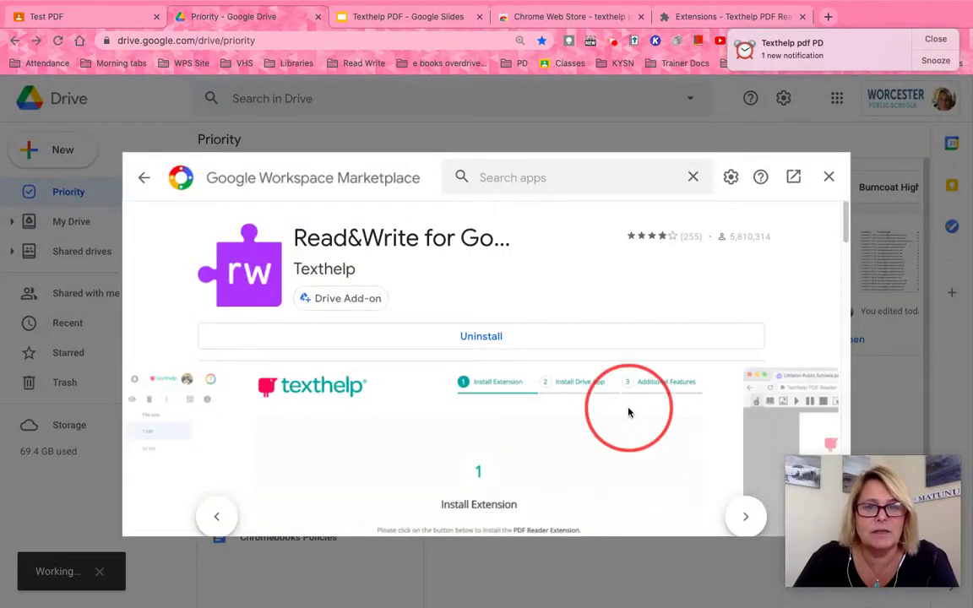
- Close the Marketplace, switch to the Test PDF assignment in Google Classroom and open its attached Google Classroom Cheat Sheet PDF in a new tab
click(826, 179)
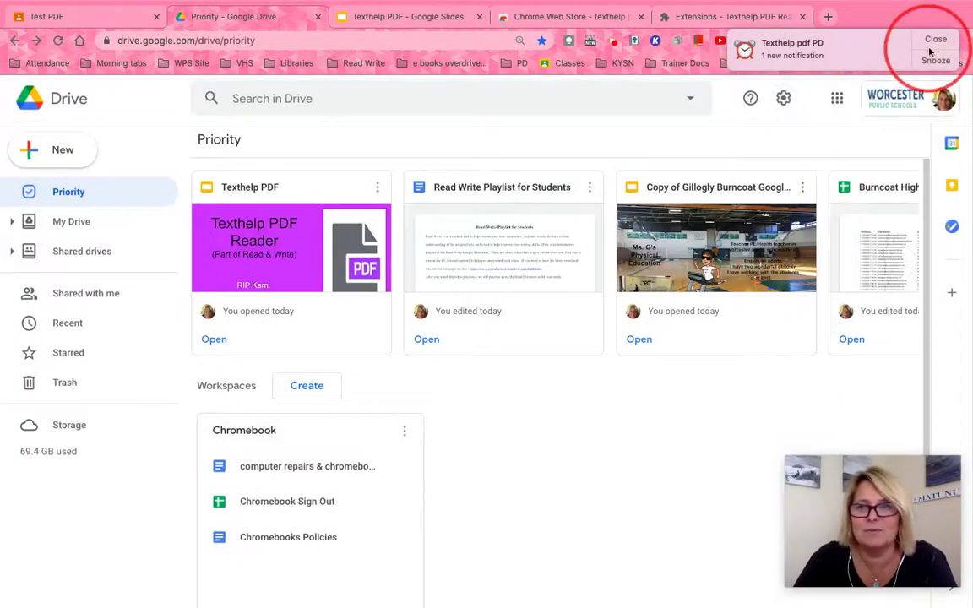
click(935, 40)
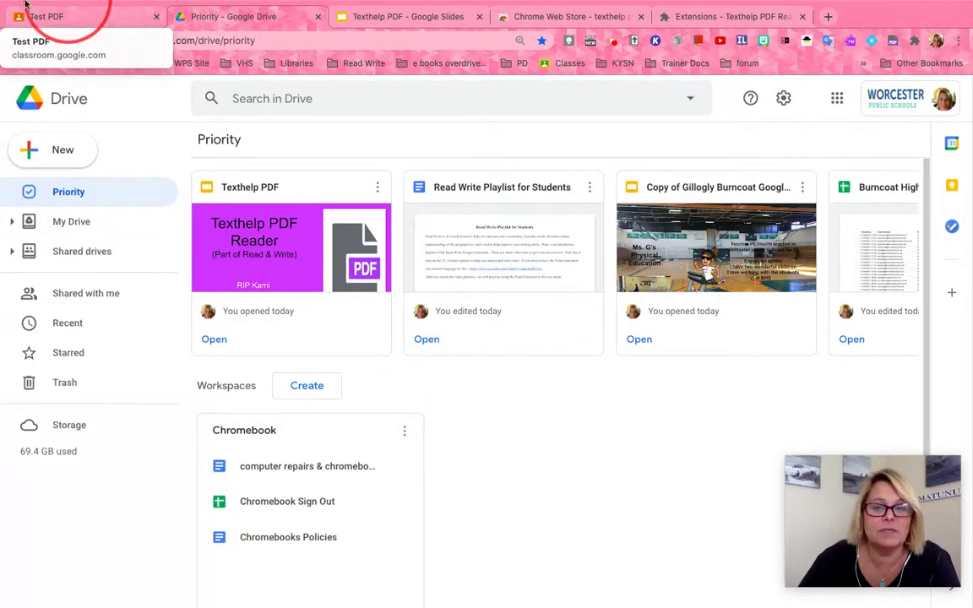
mouse_move(63, 2)
click(63, 44)
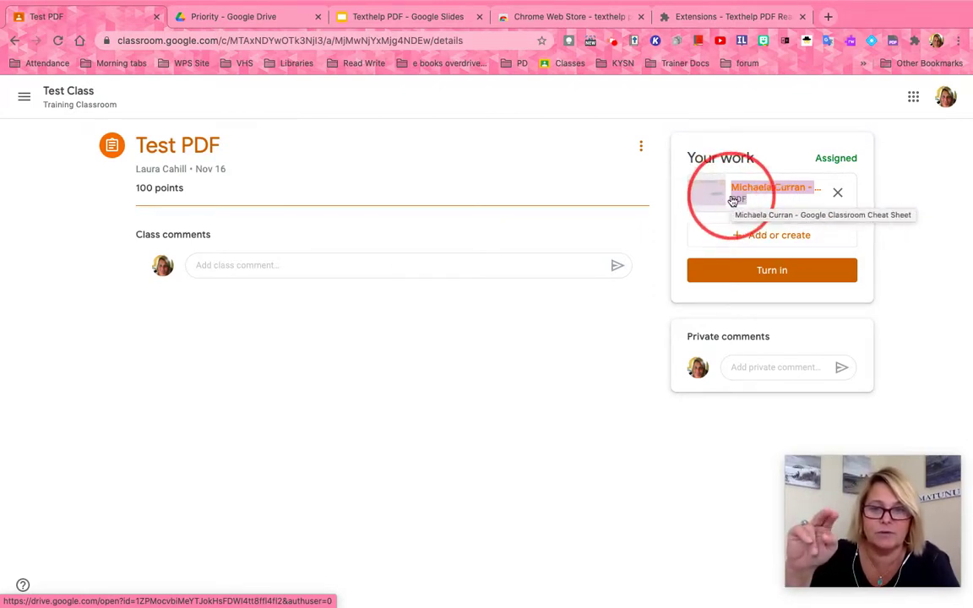
right_click(719, 198)
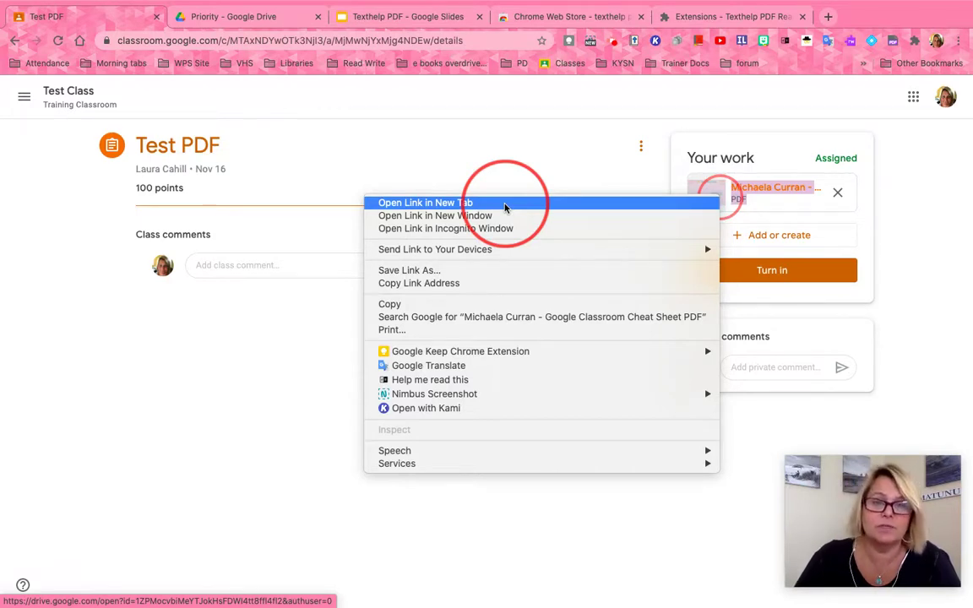
click(504, 206)
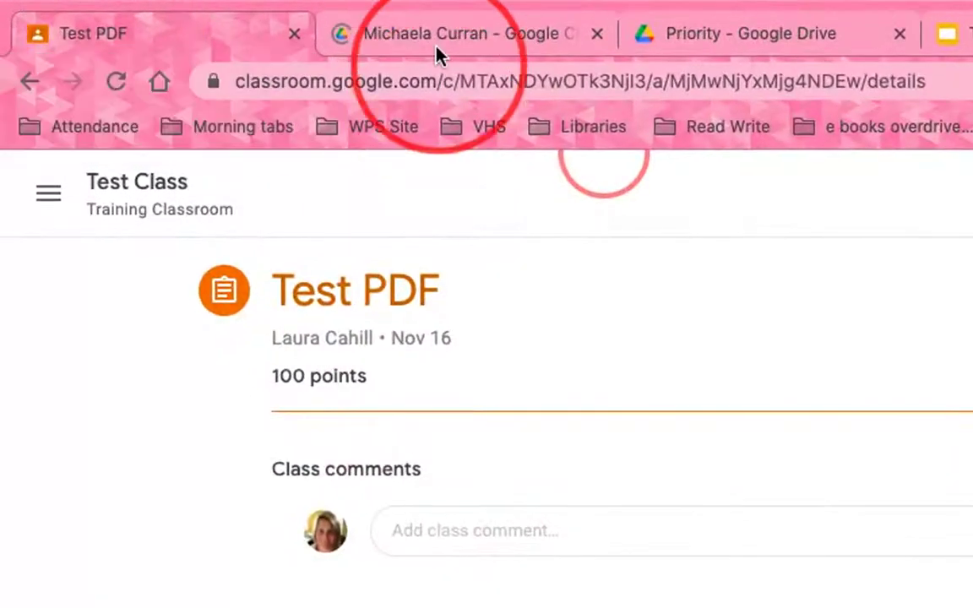
click(433, 36)
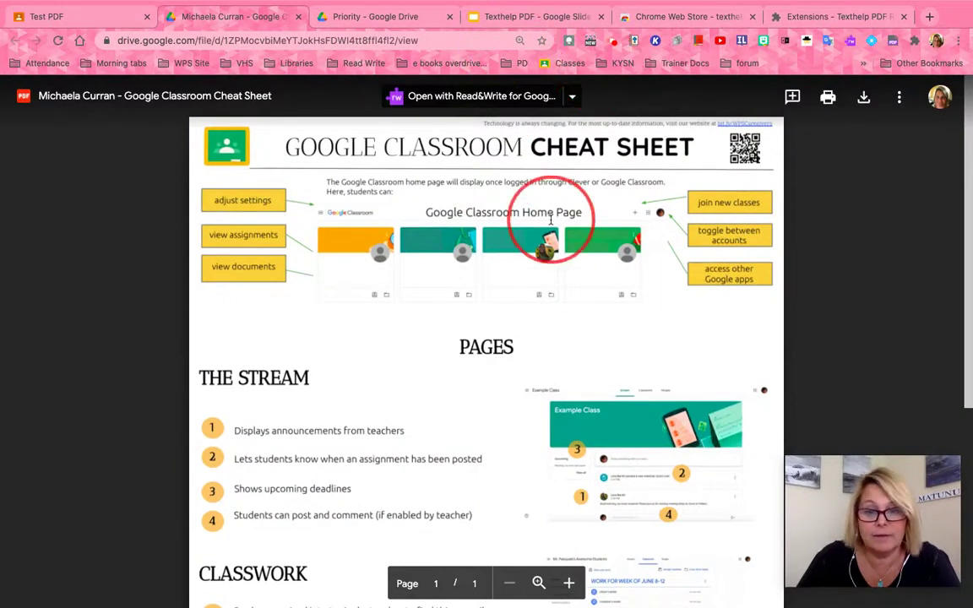
- Open the cheat sheet PDF with Read&Write for Google Chrome from its connected apps
click(572, 98)
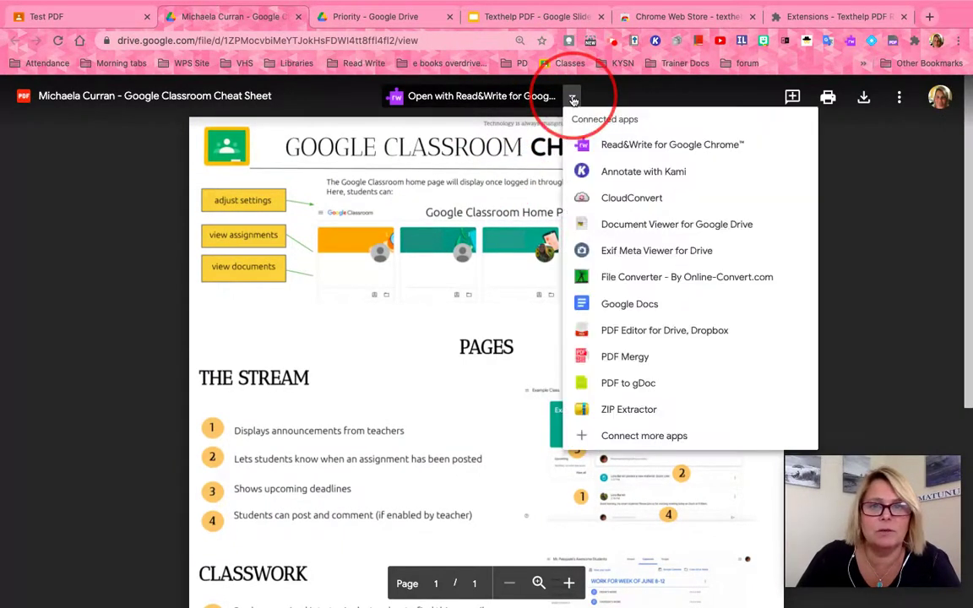
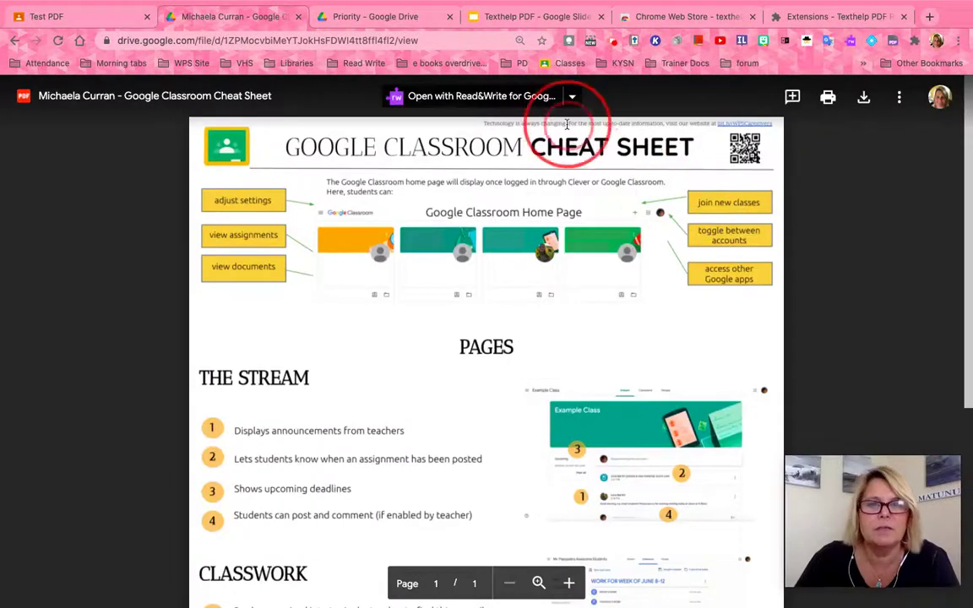
click(572, 98)
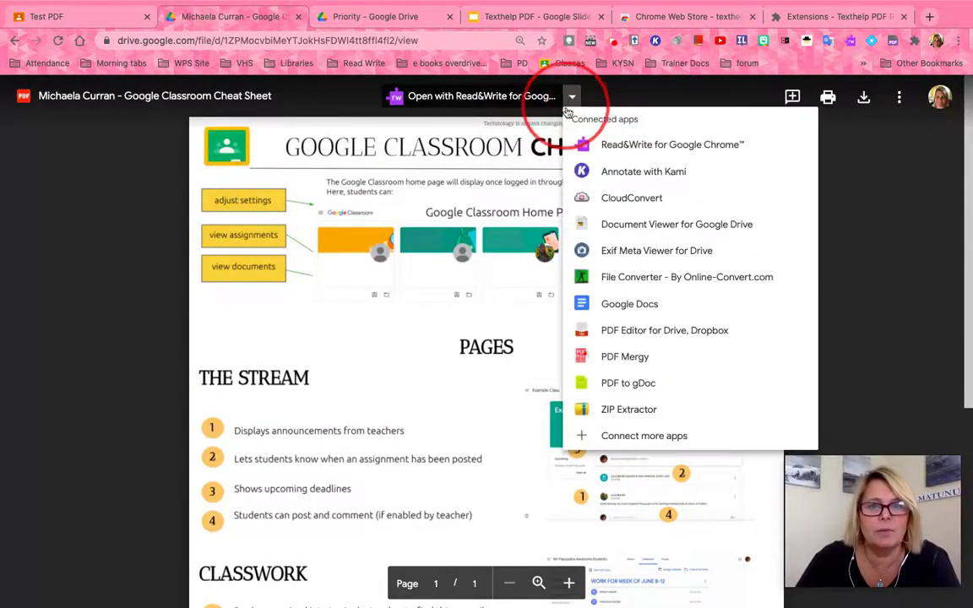
click(608, 144)
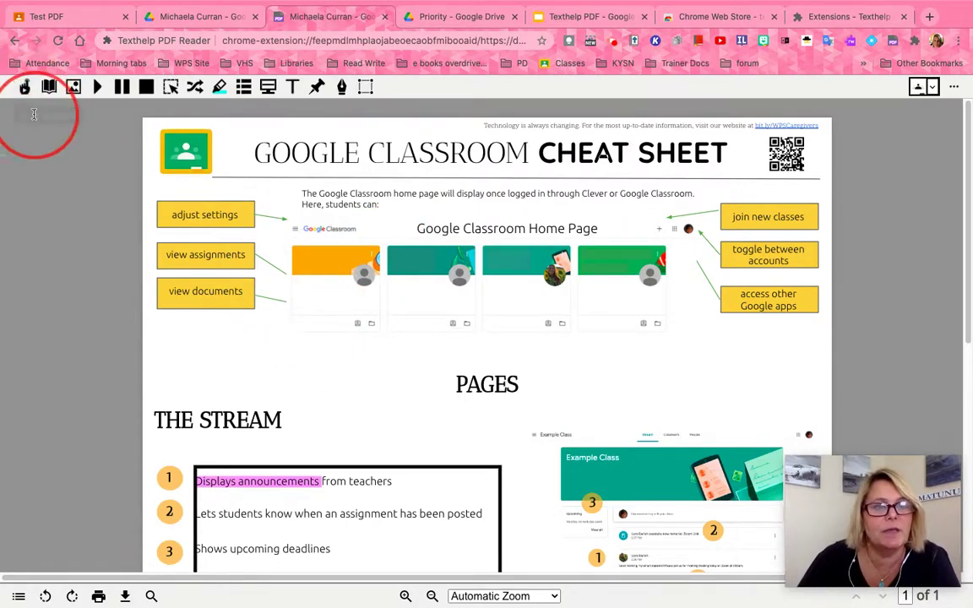
- Have the "GOOGLE CLASSROOM CHEAT SHEET" title read aloud with Click to speak, and stop the speech
double_click(253, 156)
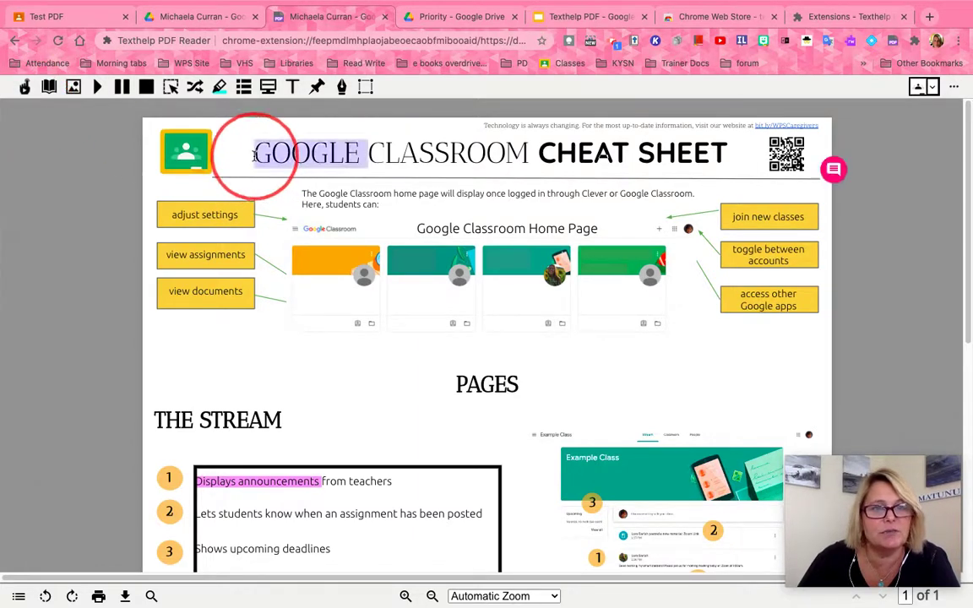
click(24, 86)
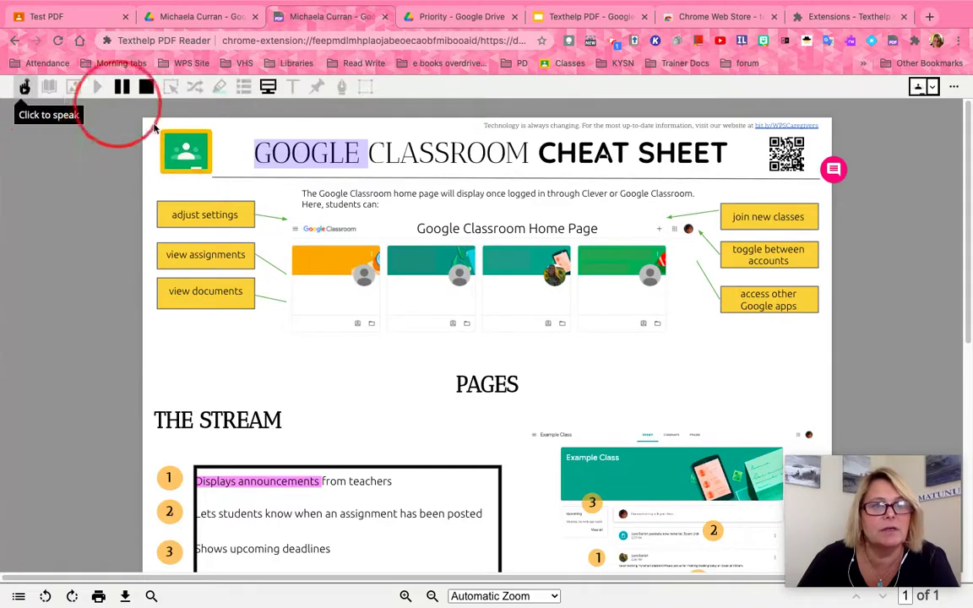
click(254, 148)
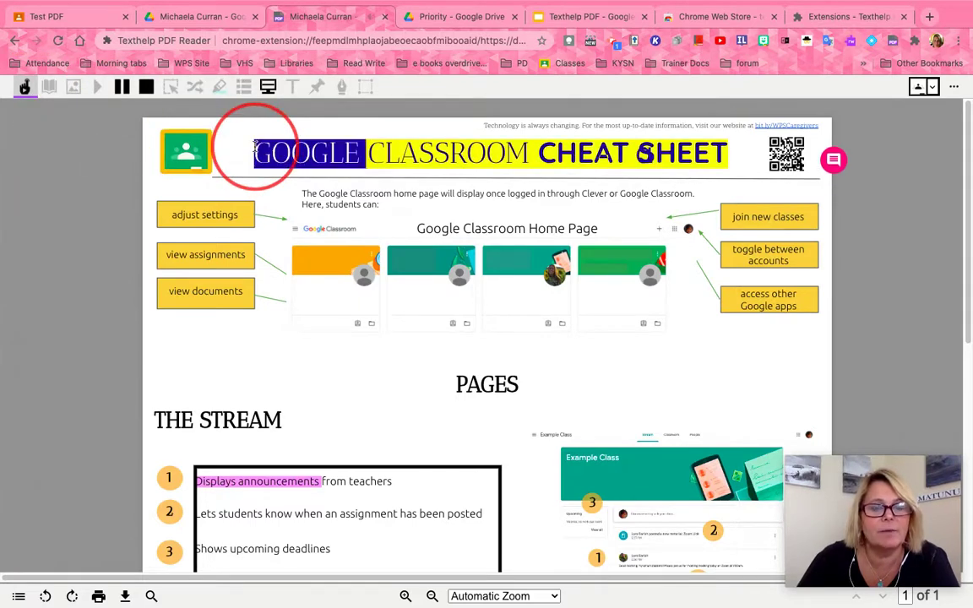
scroll(251, 94, down, 5)
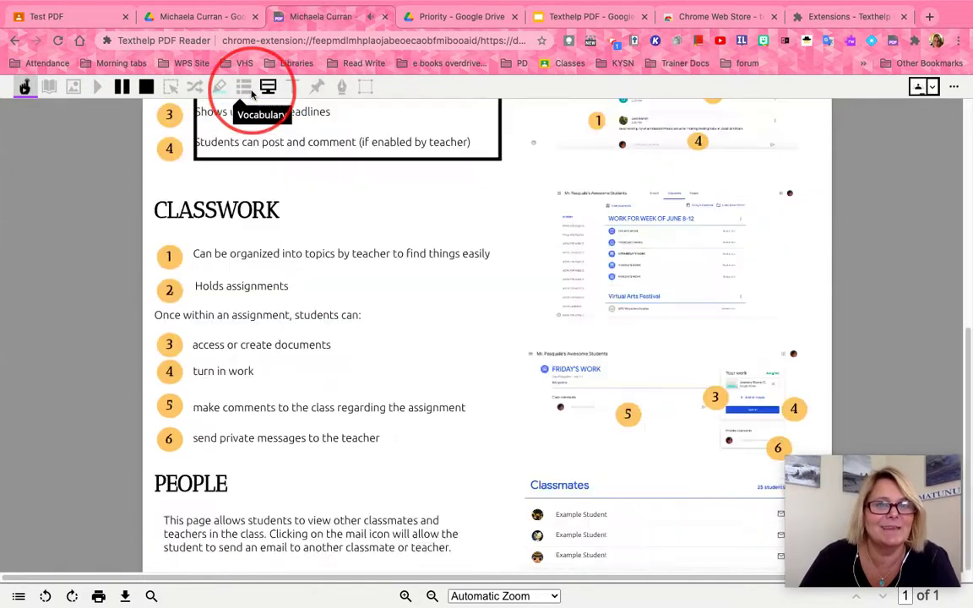
click(146, 86)
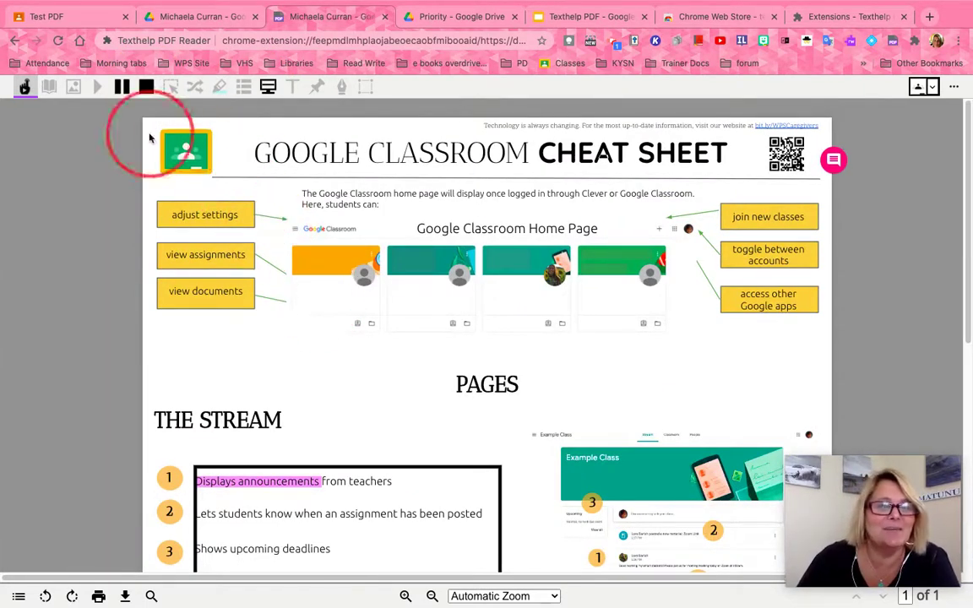
- Check the reader's additional options and turn off Click to speak
click(26, 88)
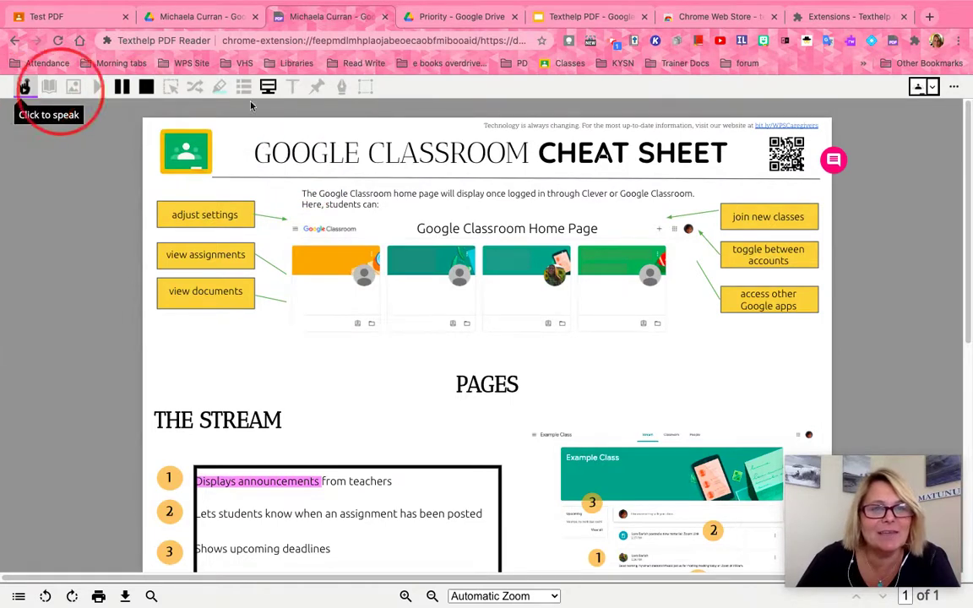
click(955, 90)
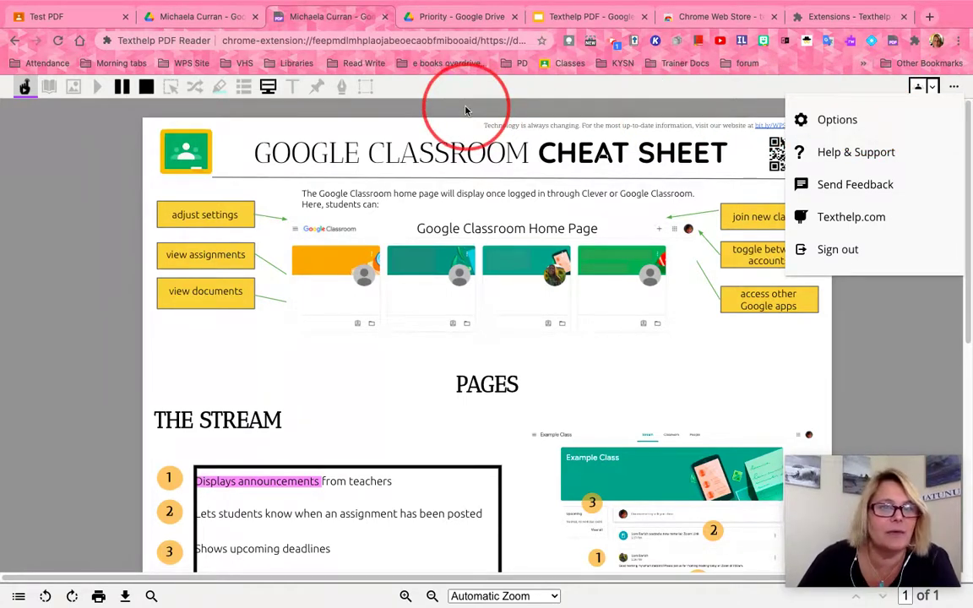
click(432, 100)
click(25, 87)
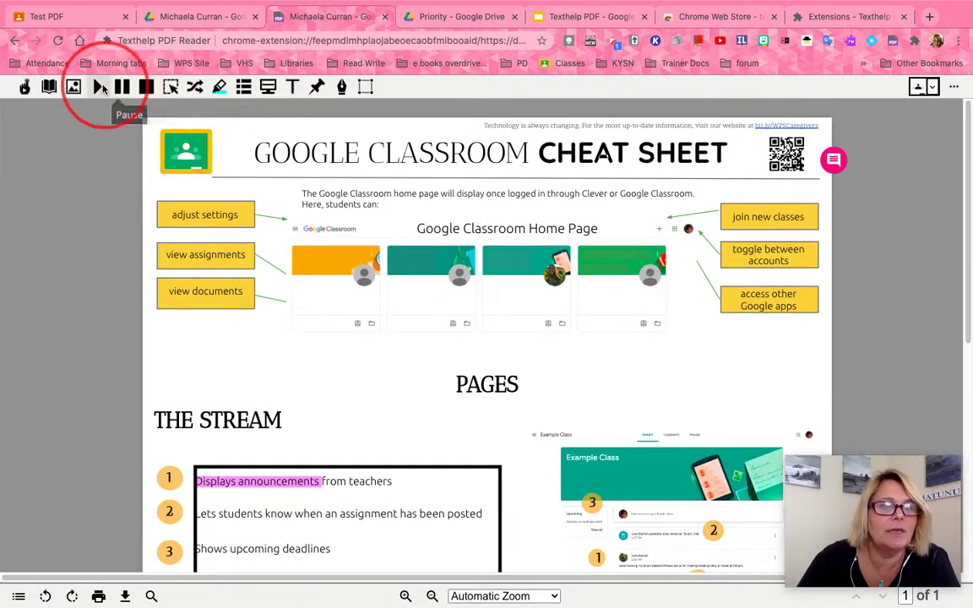
- Look up "assignments" and "Page" with the Dictionary and Picture Dictionary, and play the pronunciation of "assignments"
click(50, 88)
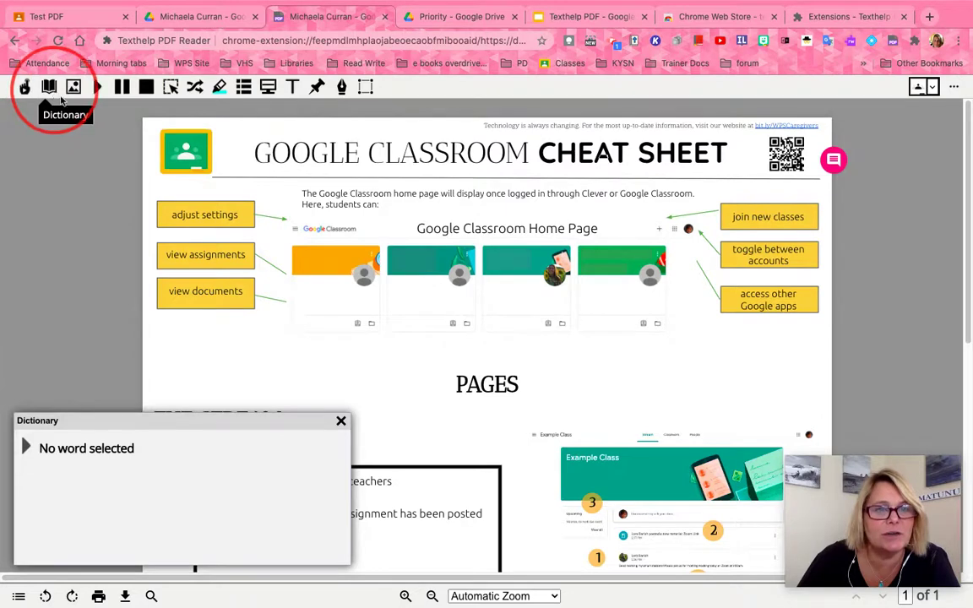
double_click(203, 254)
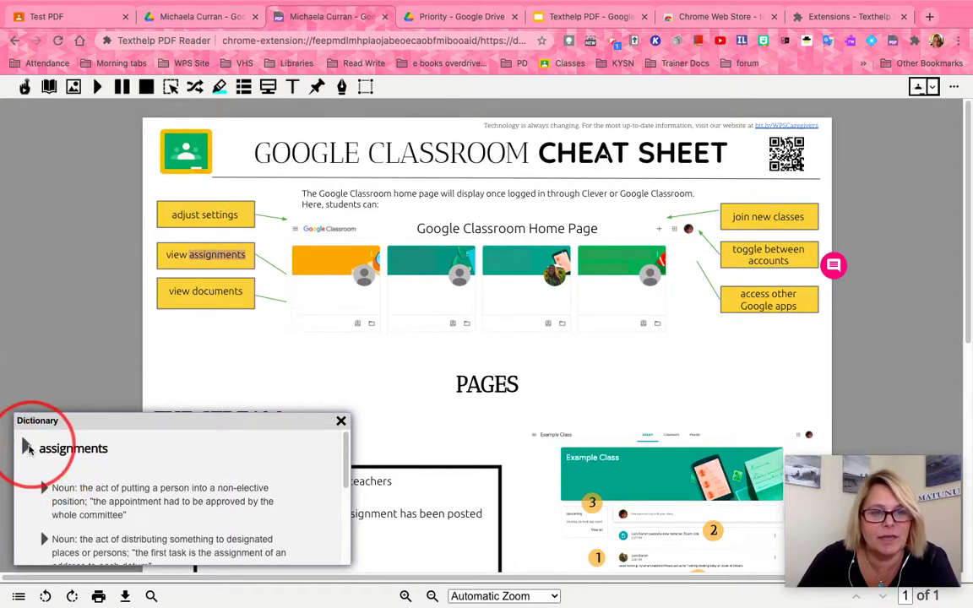
click(27, 448)
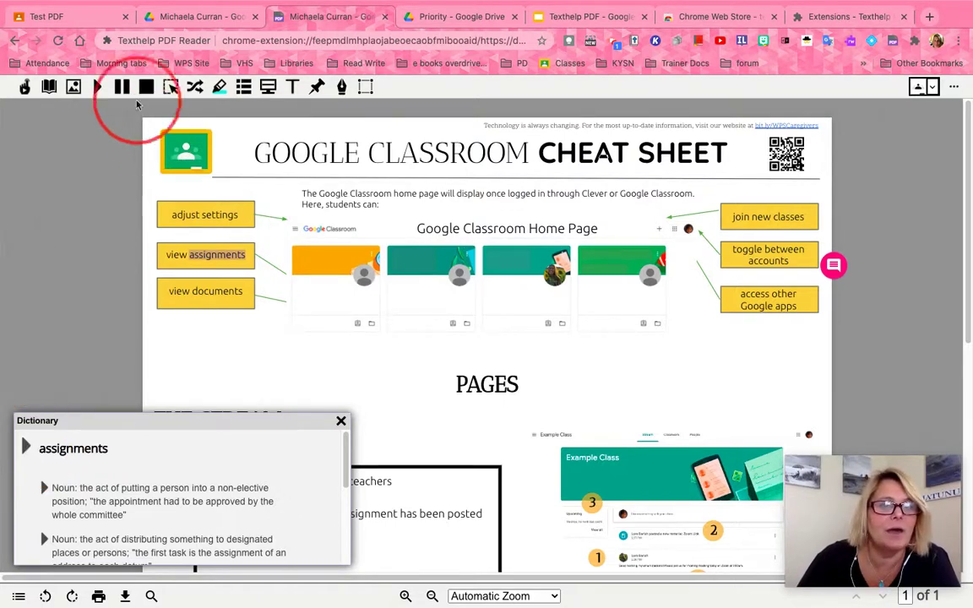
click(74, 87)
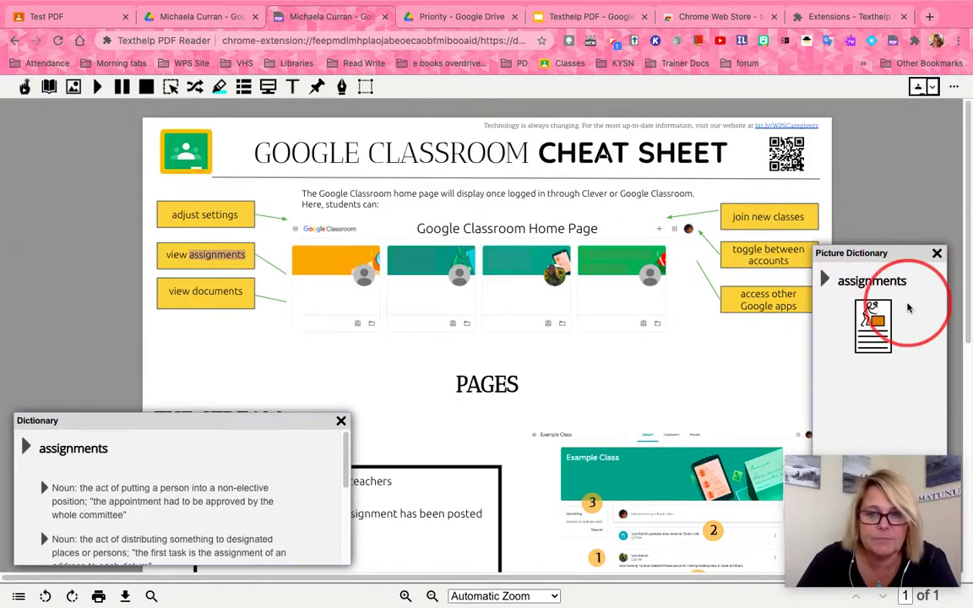
double_click(581, 228)
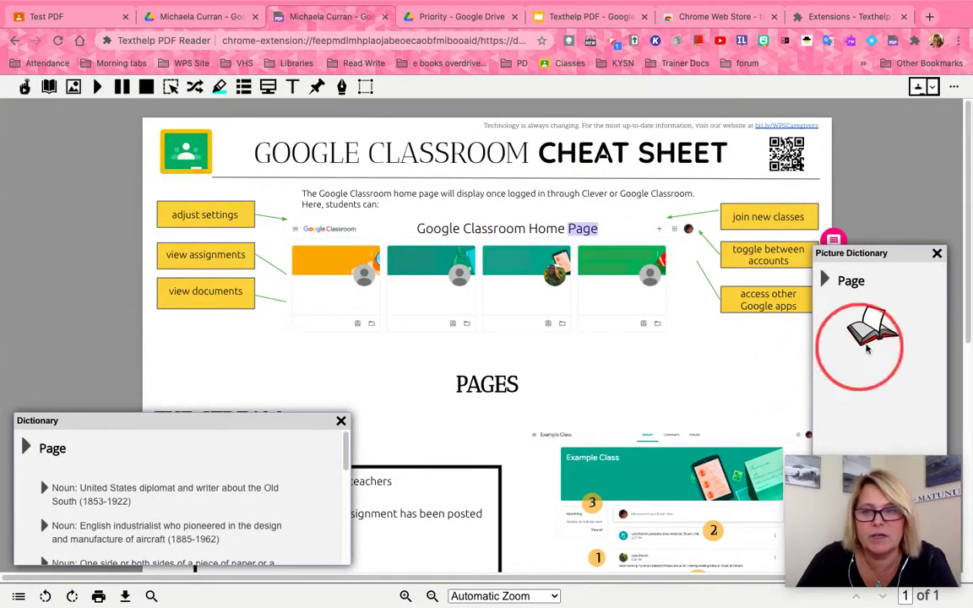
- Translate the selected word "Page", move the translation clear of the tools and close it
click(196, 90)
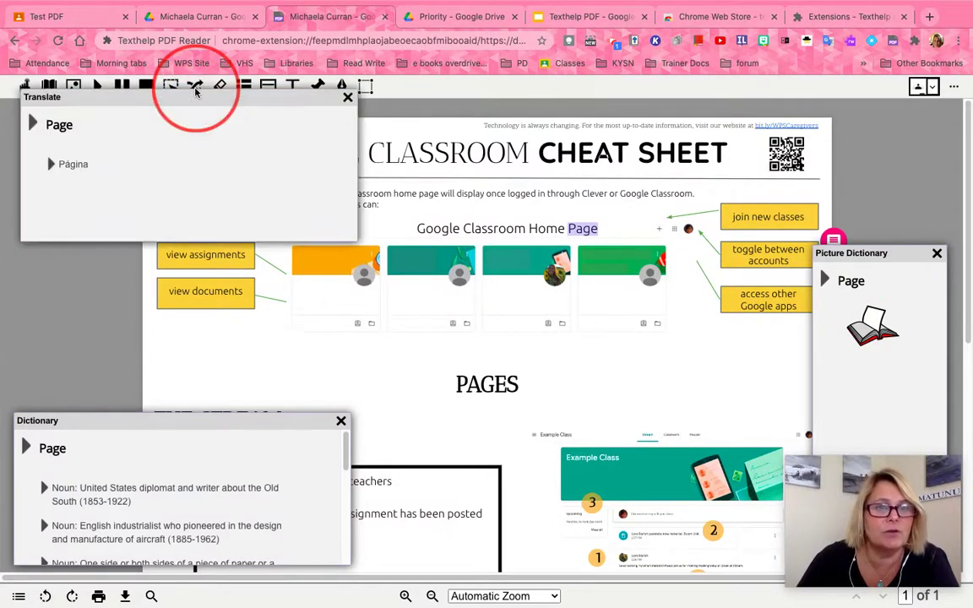
drag(186, 97, 134, 258)
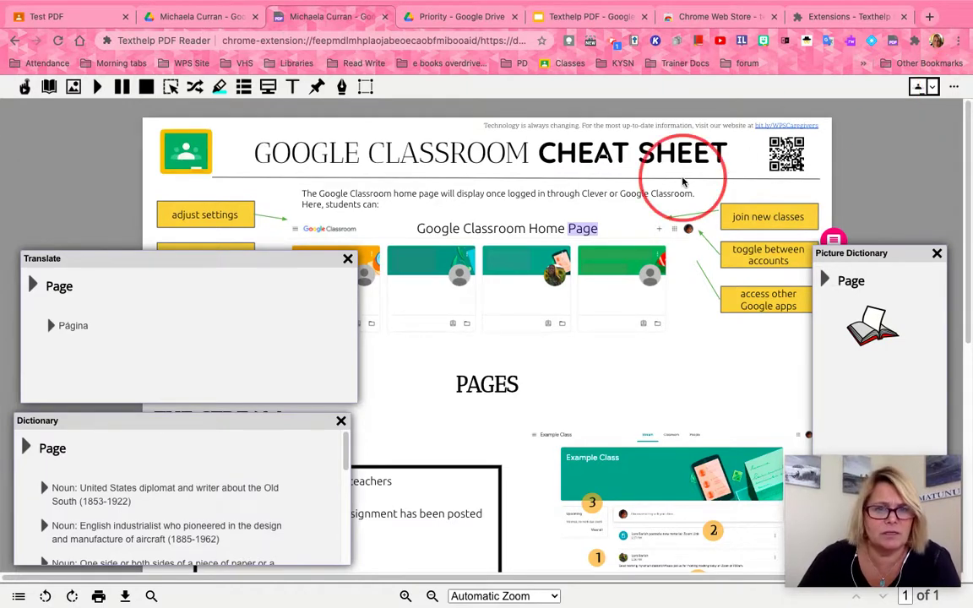
click(347, 258)
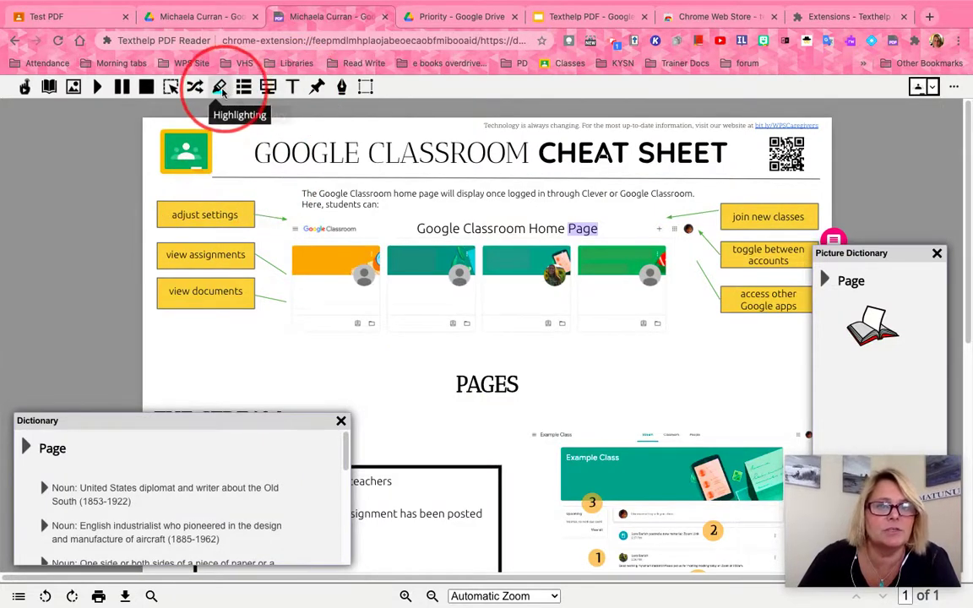
- Add a typed text note reading "this is correct!" beside the PAGES heading
click(292, 87)
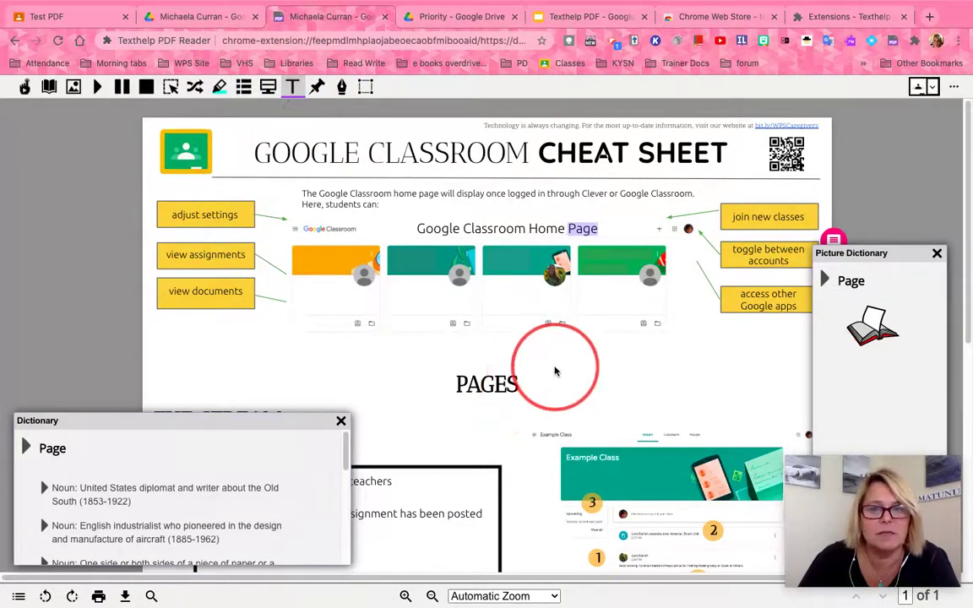
click(571, 391)
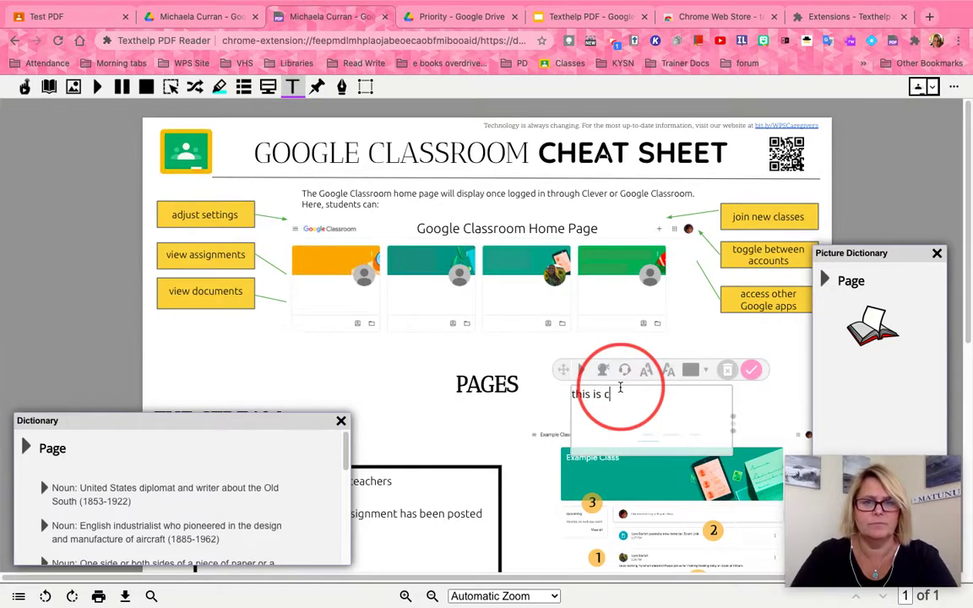
text(this is correct!)
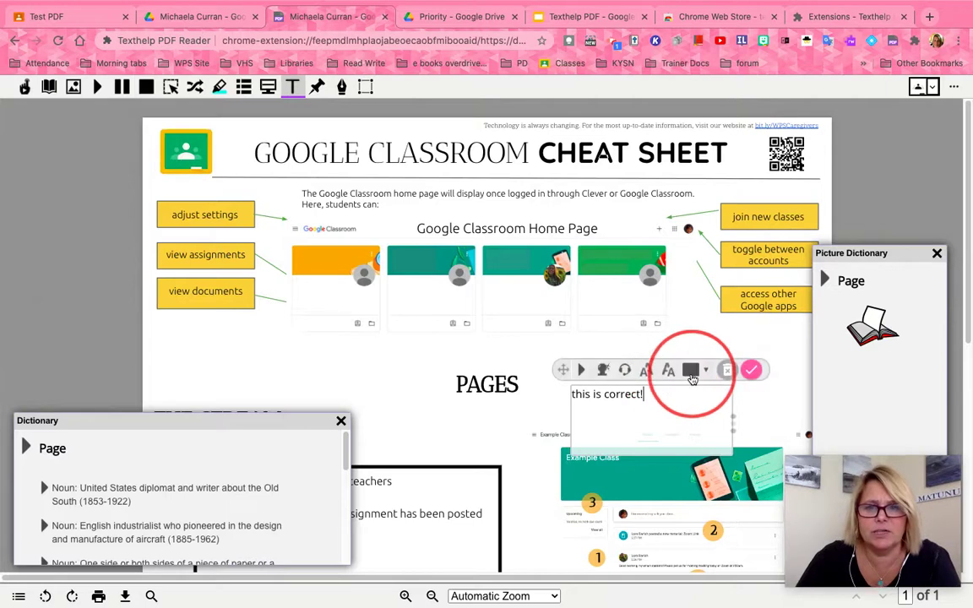
- Color the "this is correct!" note red and enlarge its text by two size steps
click(691, 371)
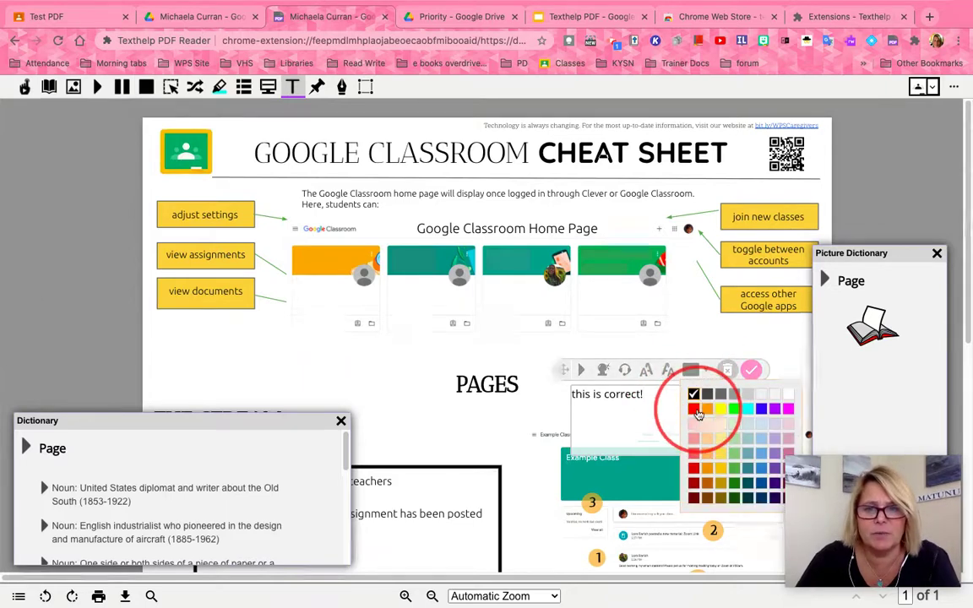
click(693, 409)
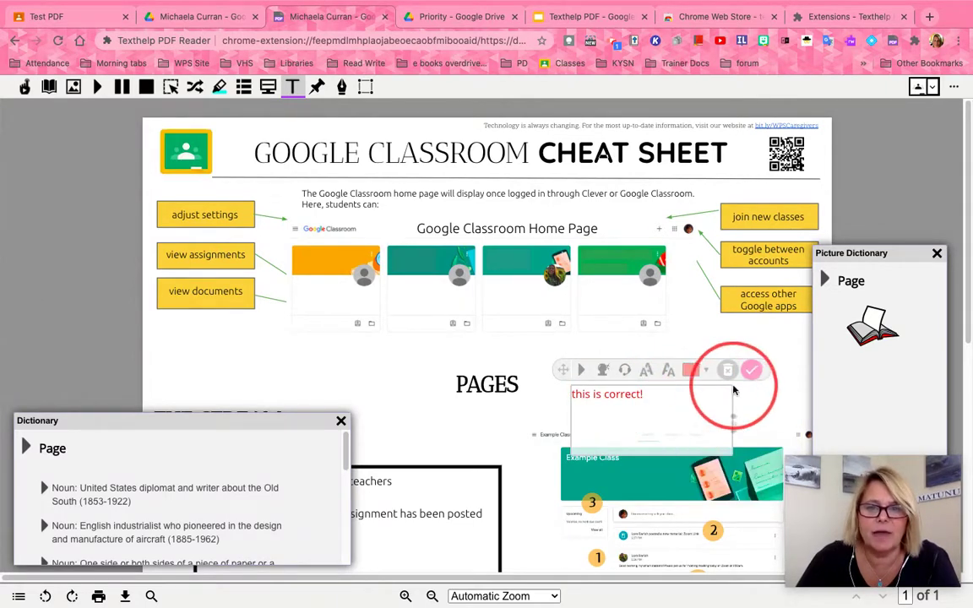
click(646, 370)
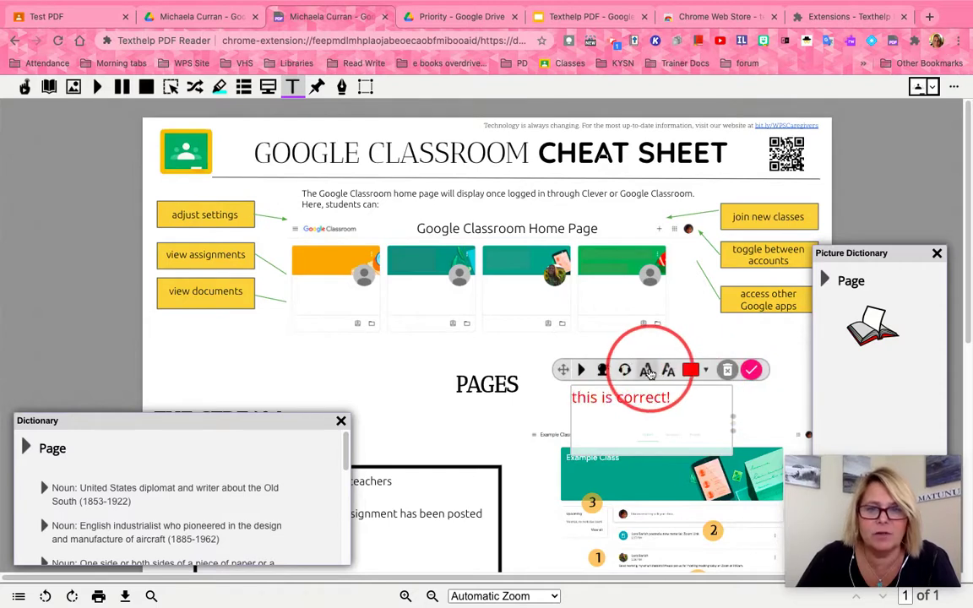
click(646, 371)
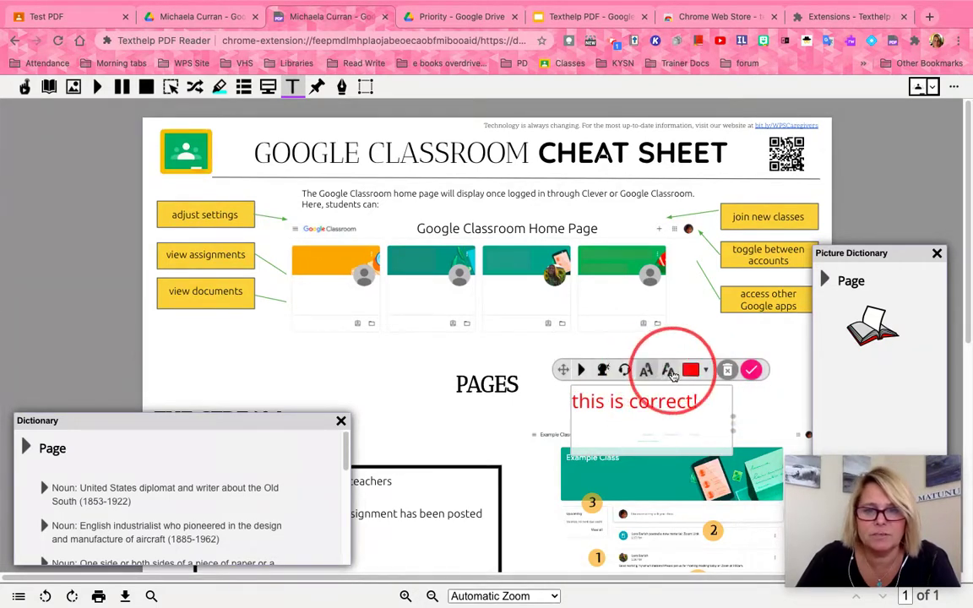
- Use word prediction to replace "correct" with "corrected" in the red note, and place the finished note closer to the PAGES heading
click(602, 372)
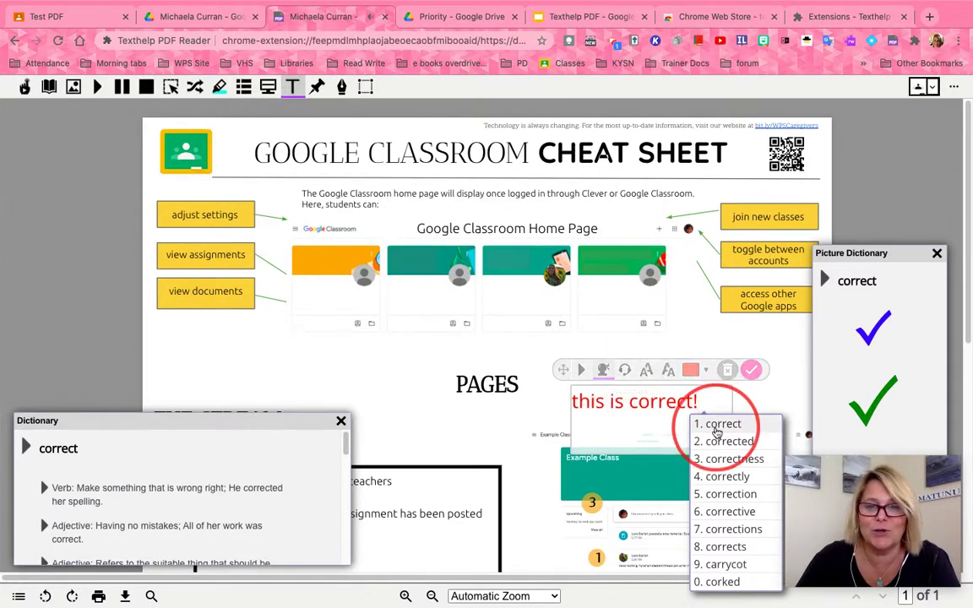
mouse_move(716, 446)
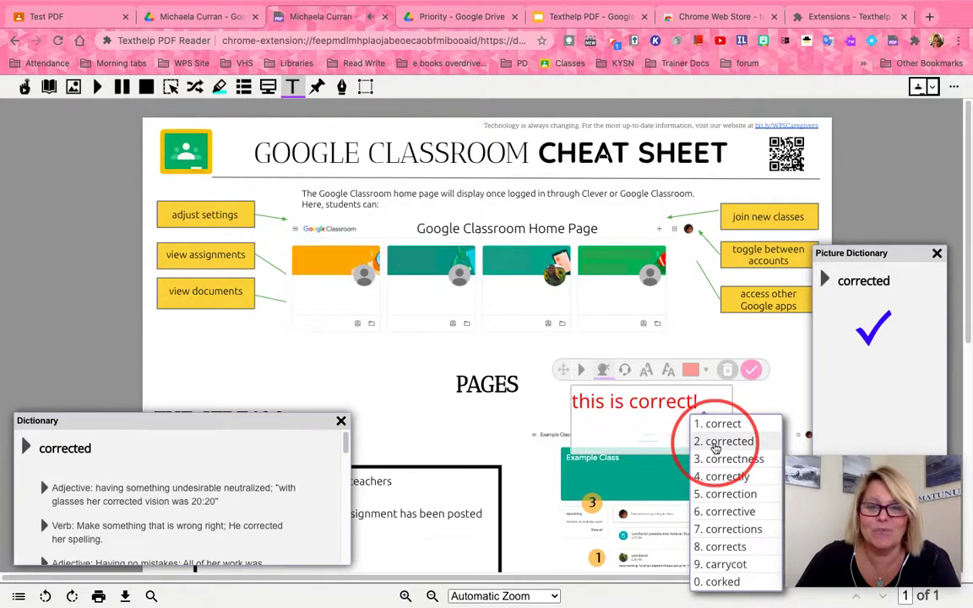
click(716, 445)
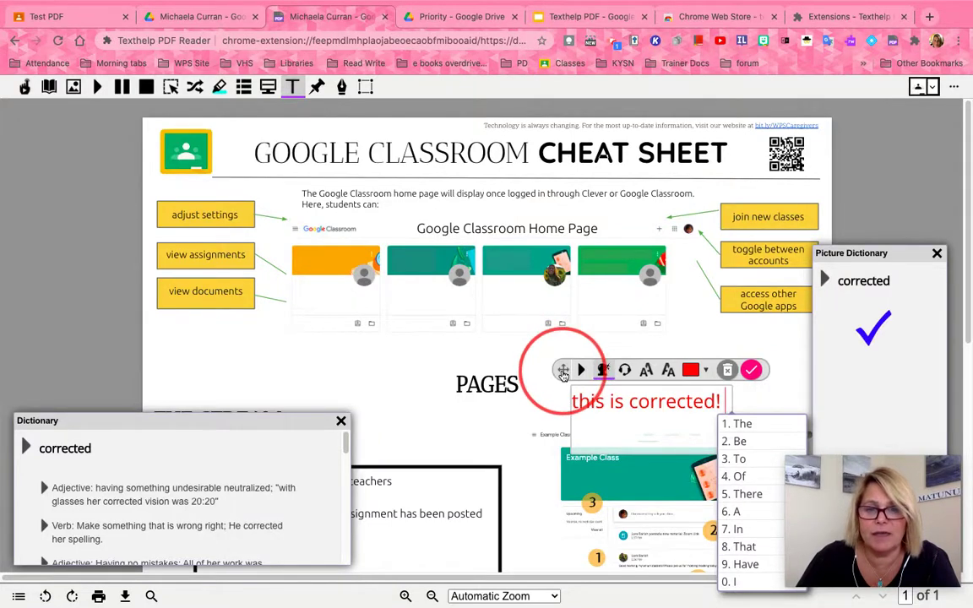
drag(563, 374, 537, 355)
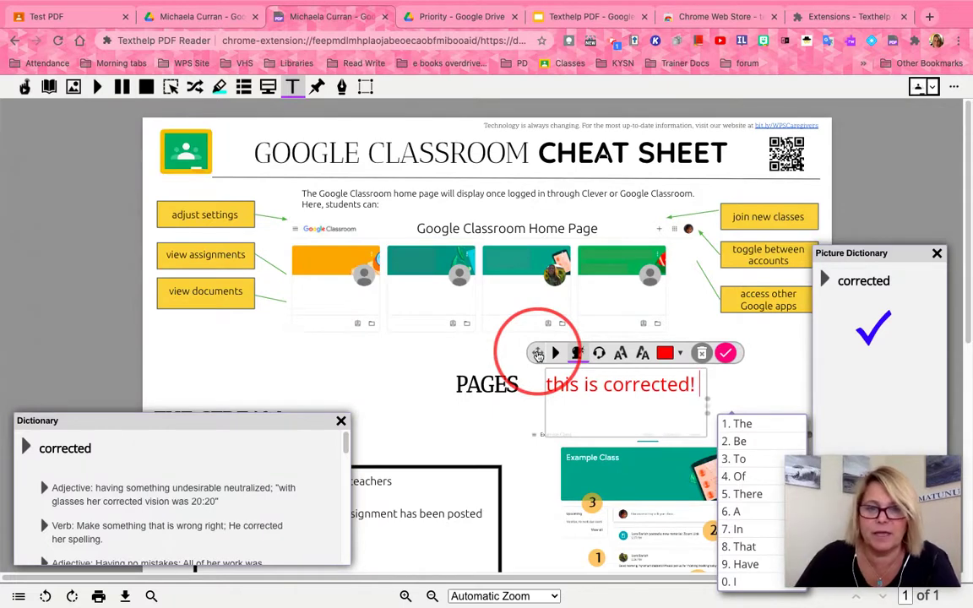
click(725, 353)
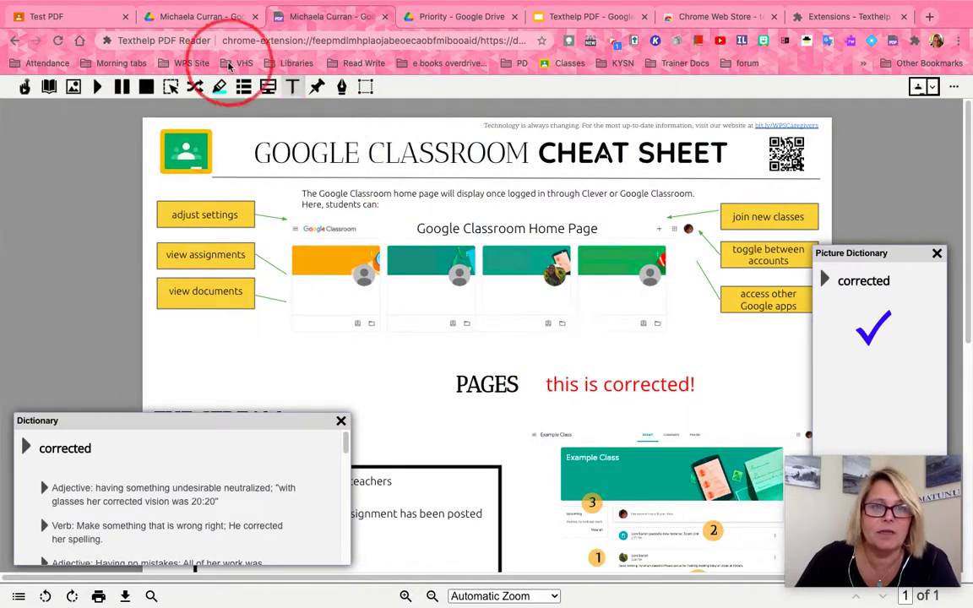
- Highlight the word GOOGLE in the page title in green, and turn off the Typewriter and Highlighting tools
click(219, 87)
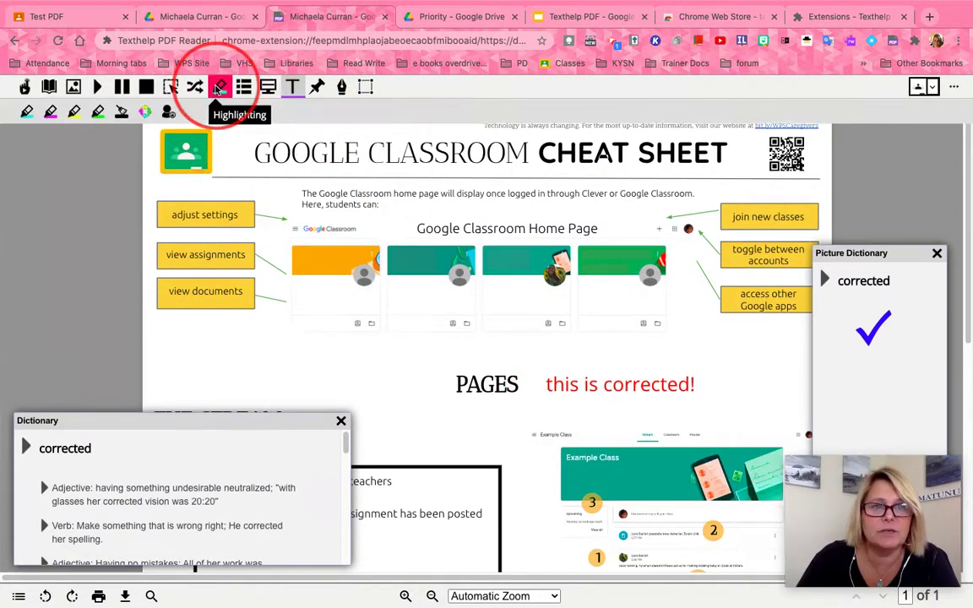
double_click(272, 152)
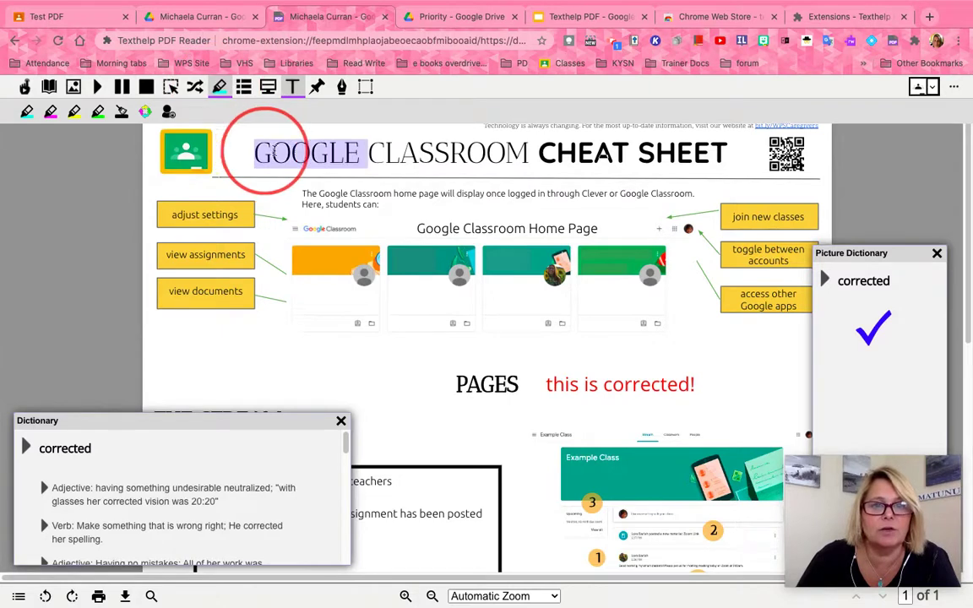
click(97, 116)
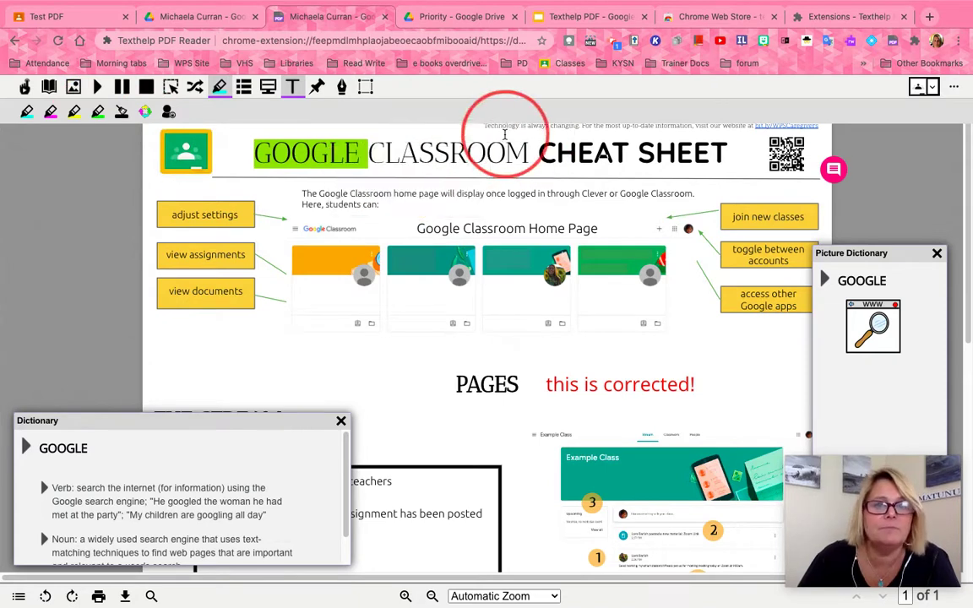
click(291, 88)
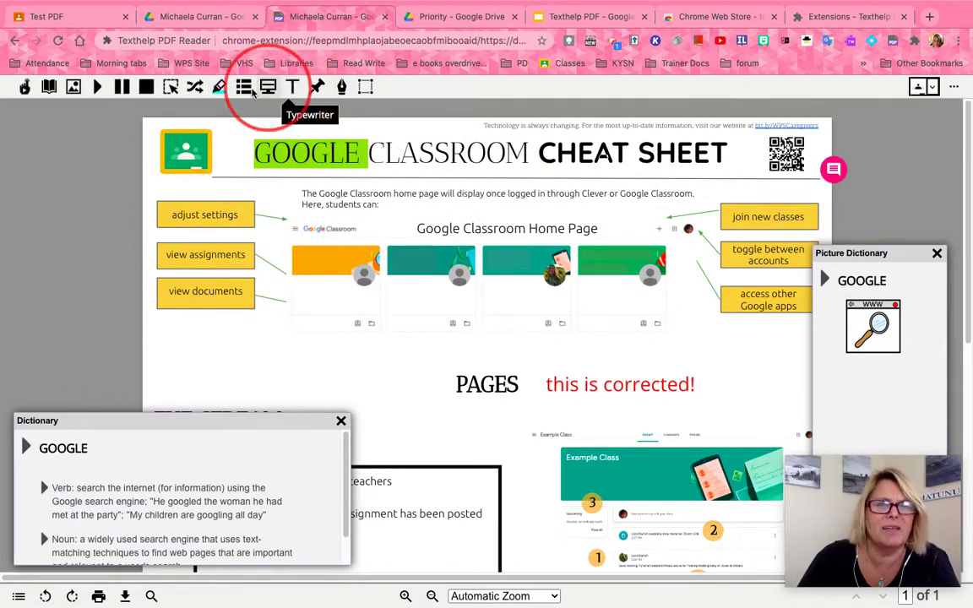
click(294, 103)
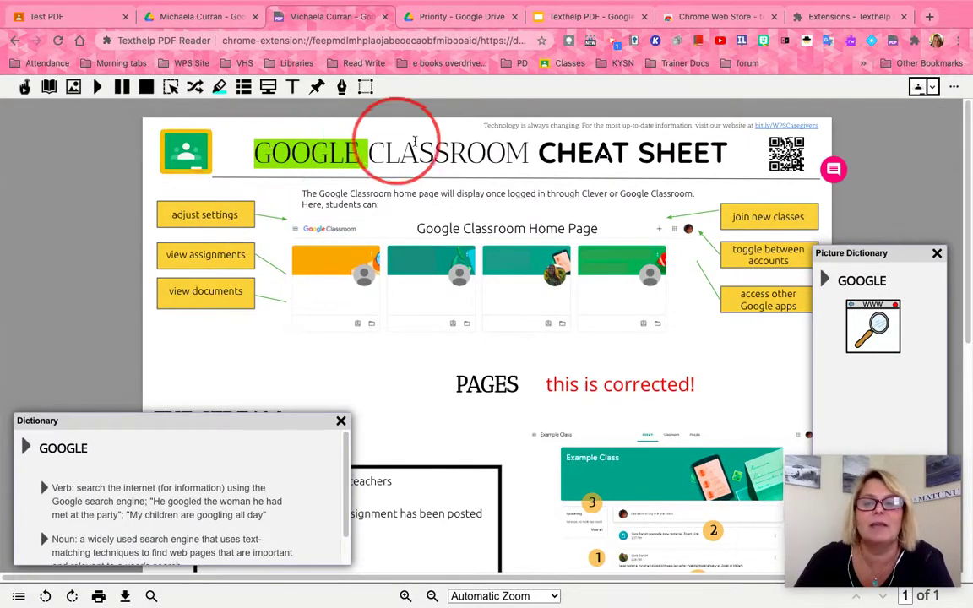
- Save the annotated PDF and close the Picture Dictionary and Dictionary windows
click(919, 88)
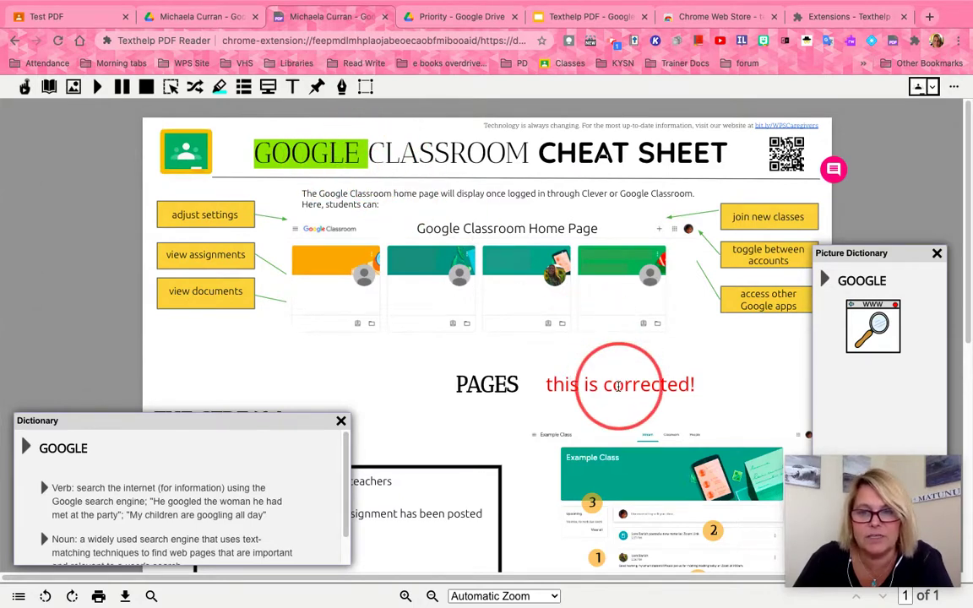
click(936, 253)
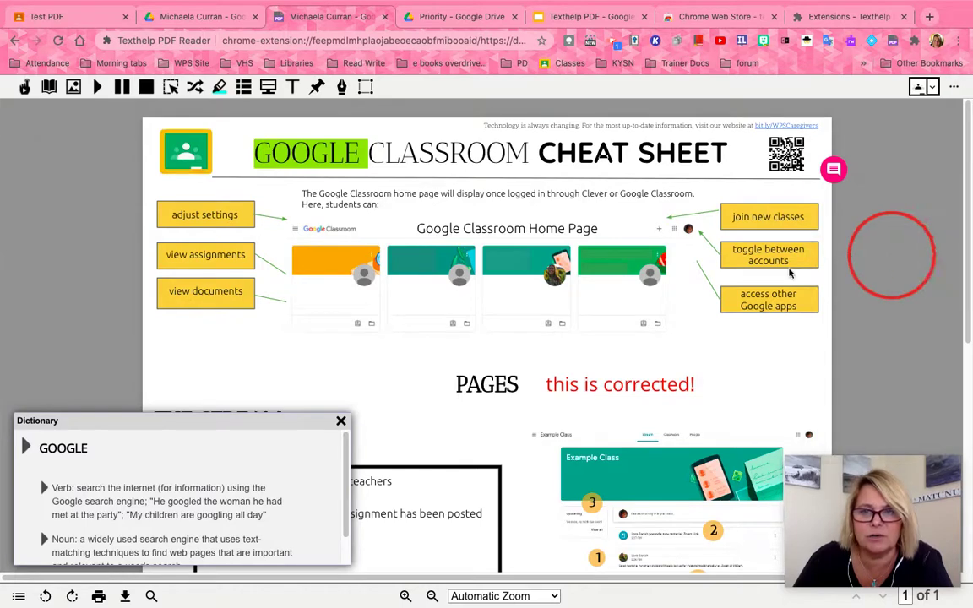
click(341, 422)
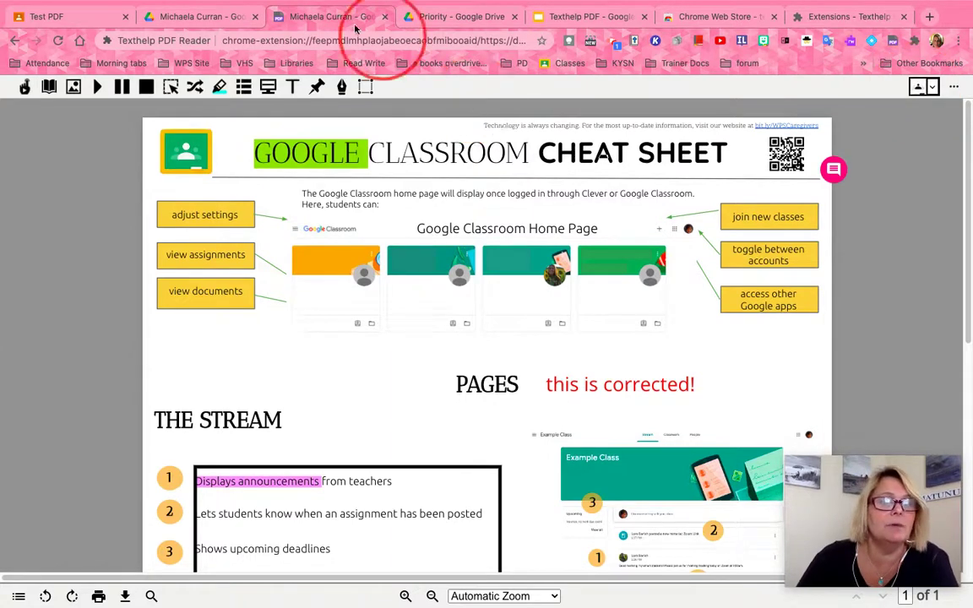
- Switch to Google Classroom, turn in the cheat sheet PDF for the Test PDF assignment, and check the file's Google Drive preview
click(76, 17)
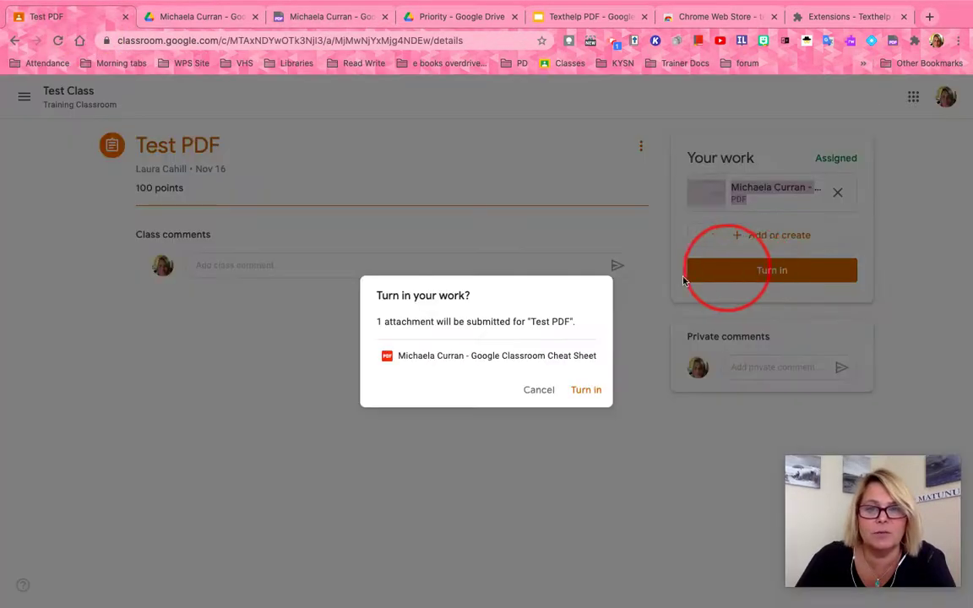
click(584, 387)
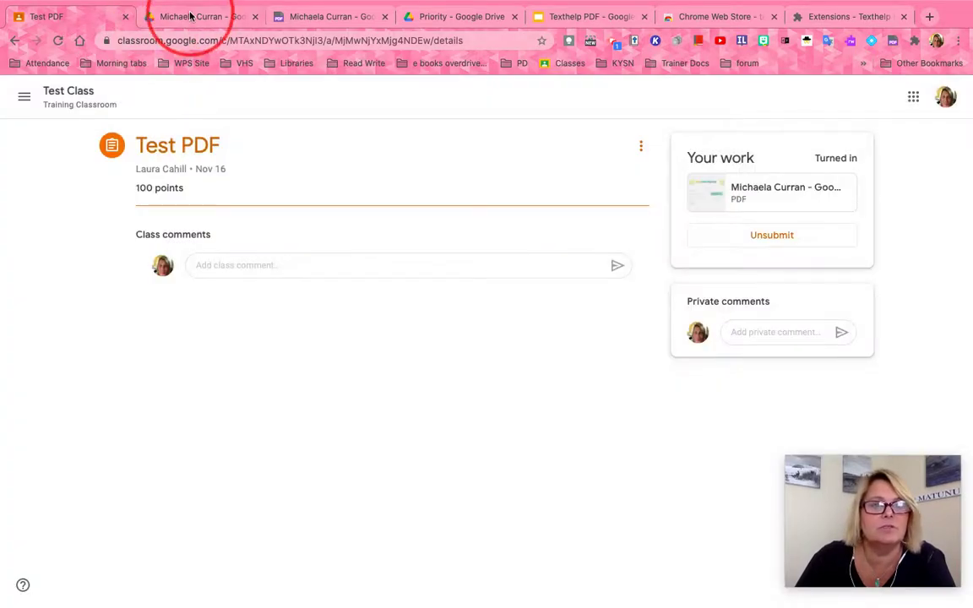
click(189, 17)
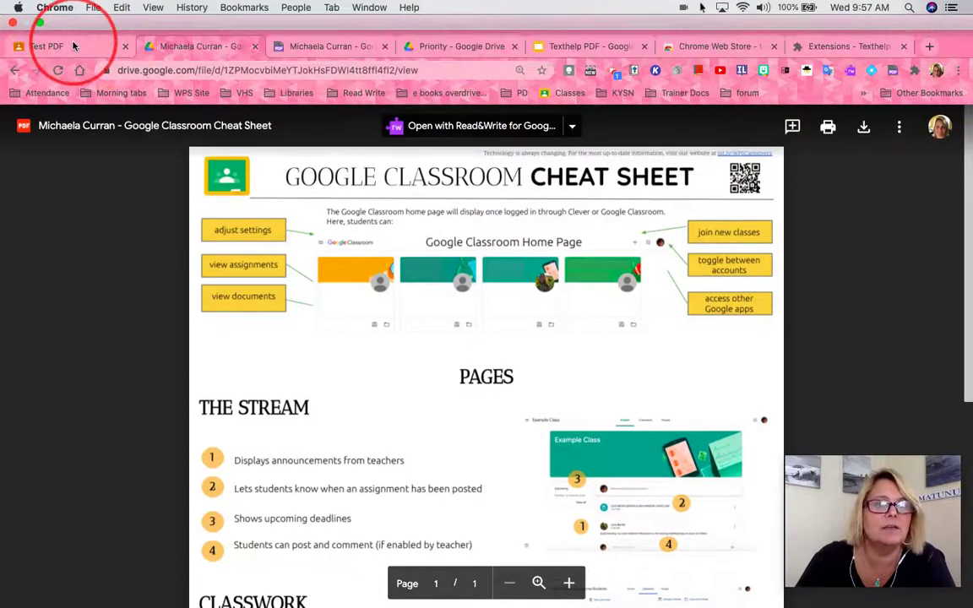
click(73, 47)
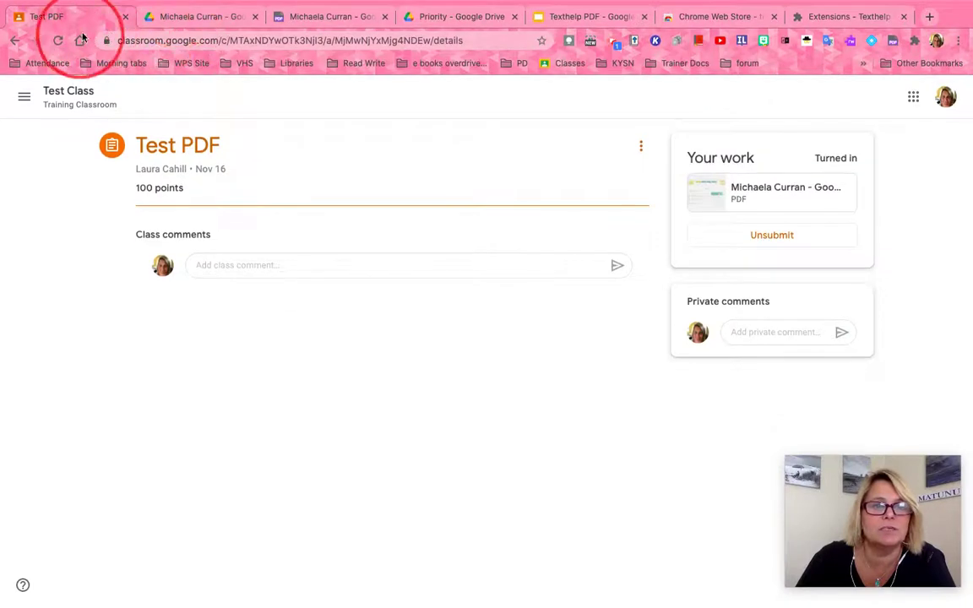